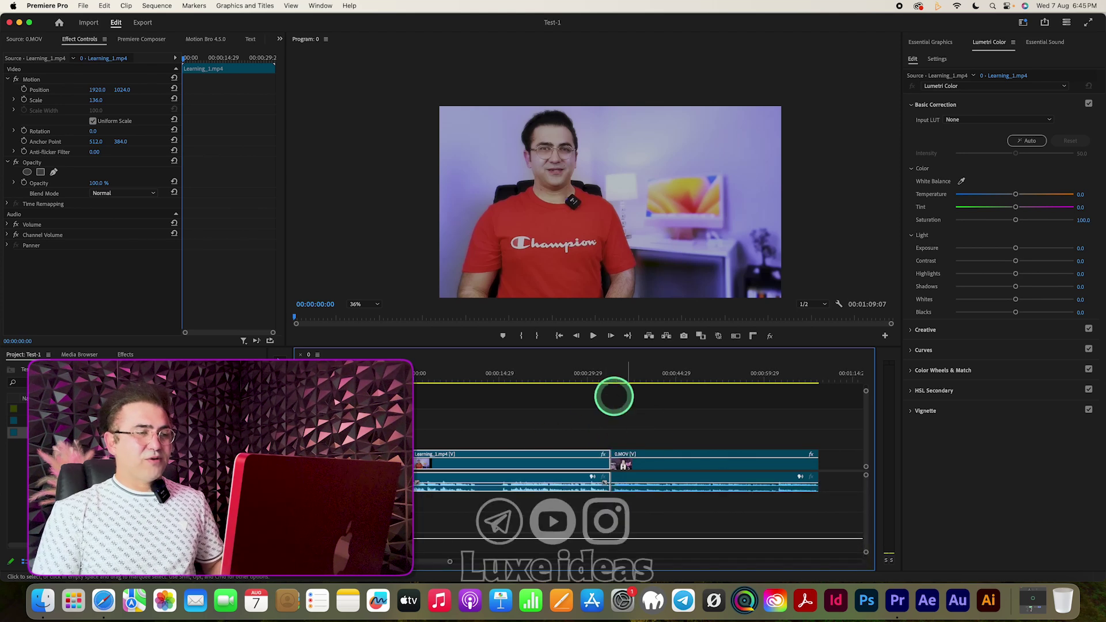
Play the opening seconds of the Learning_1.mp4 clip in the timeline to hear its unprocessed audio
{"action": "left_click", "coordinate": [531, 375]}
{"action": "left_click_drag", "start_coordinate": [531, 375], "coordinate": [553, 404]}
{"action": "left_click", "coordinate": [459, 373]}
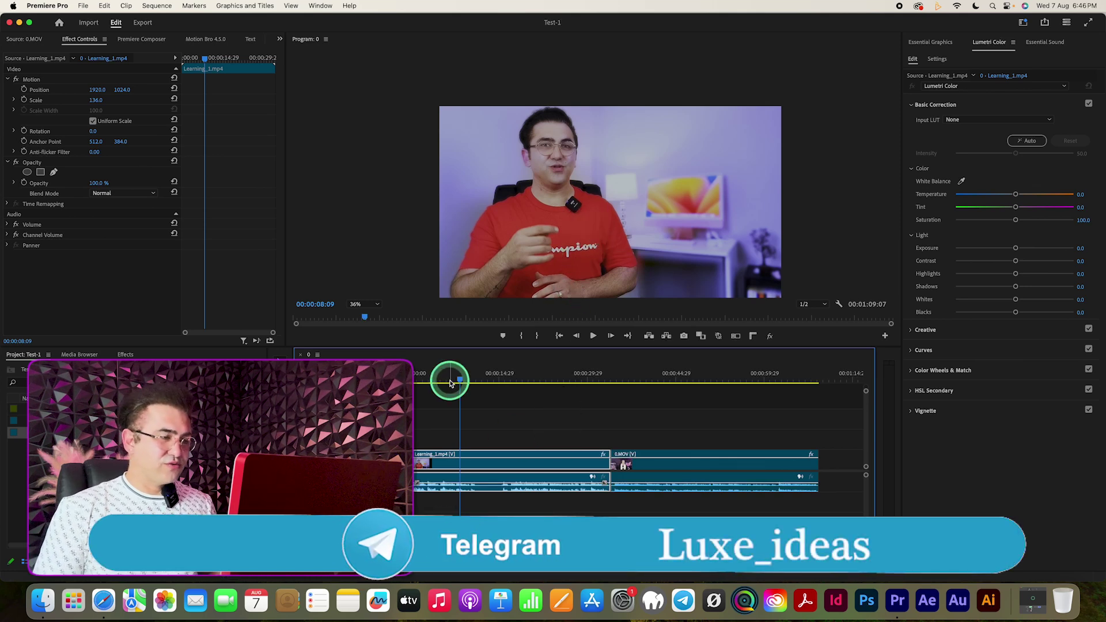
{"action": "key", "text": "space"}
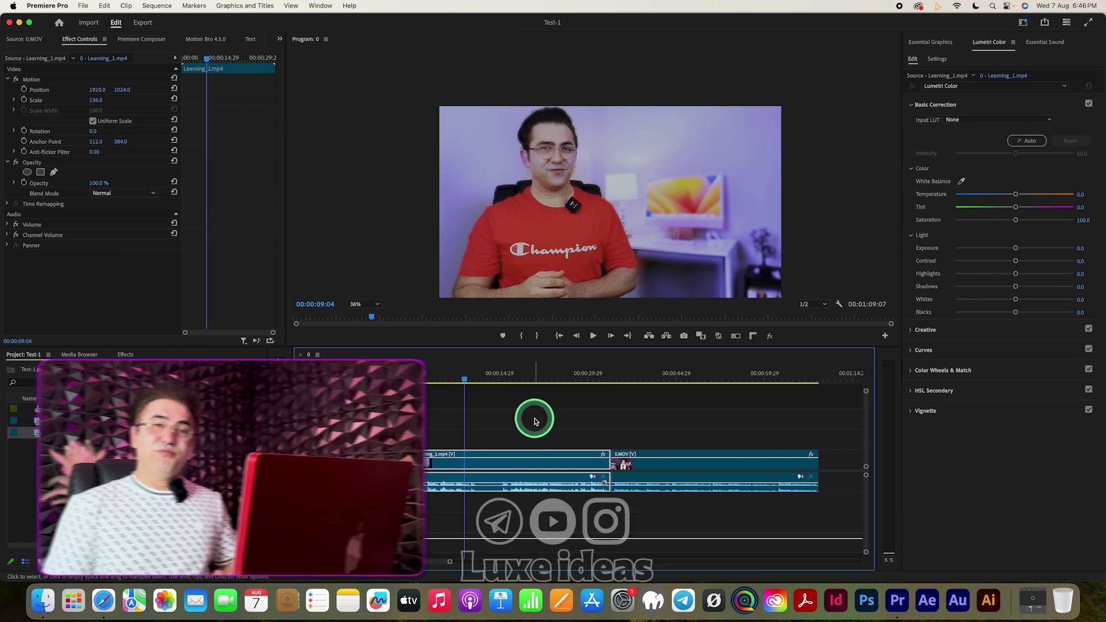
Find the DeNoise audio effect and apply it to the audio of the Learning_1.mp4 clip
{"action": "left_click", "coordinate": [122, 360]}
{"action": "left_click", "coordinate": [57, 369]}
{"action": "type", "text": "denoi"}
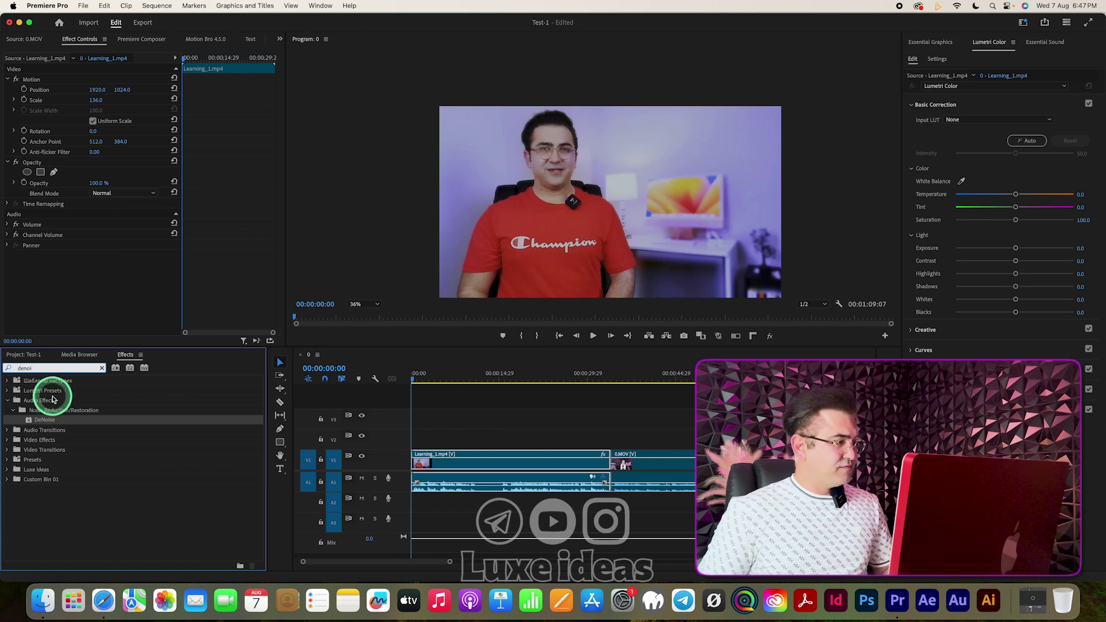
{"action": "left_click_drag", "start_coordinate": [31, 424], "coordinate": [459, 485]}
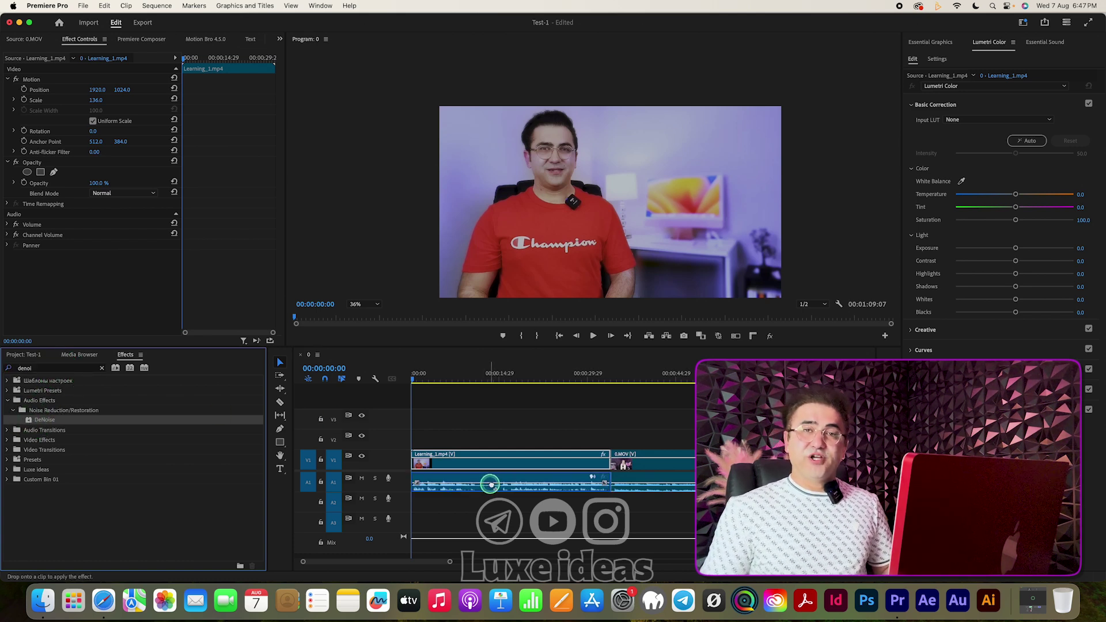
{"action": "mouse_move", "coordinate": [490, 485]}
{"action": "left_mouse_down"}
{"action": "mouse_move", "coordinate": [39, 248]}
{"action": "mouse_move", "coordinate": [523, 493]}
{"action": "mouse_move", "coordinate": [107, 280]}
{"action": "mouse_move", "coordinate": [495, 488]}
{"action": "left_mouse_up"}
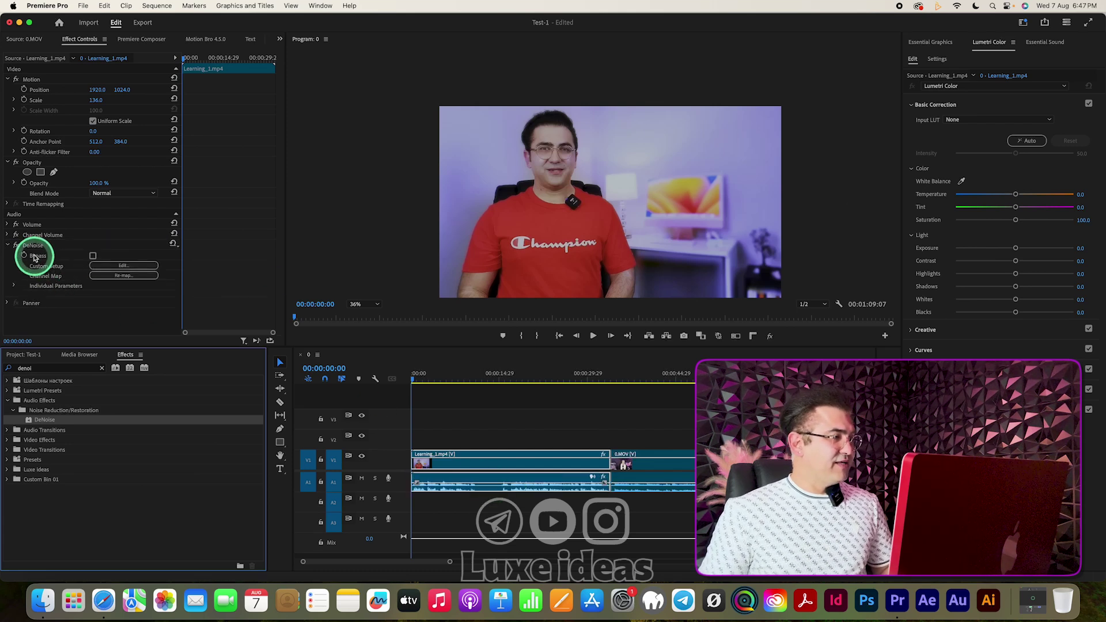
Play the clip with the DeNoise effect editor open and set the noise reduction amount to 58%
{"action": "left_click", "coordinate": [123, 266]}
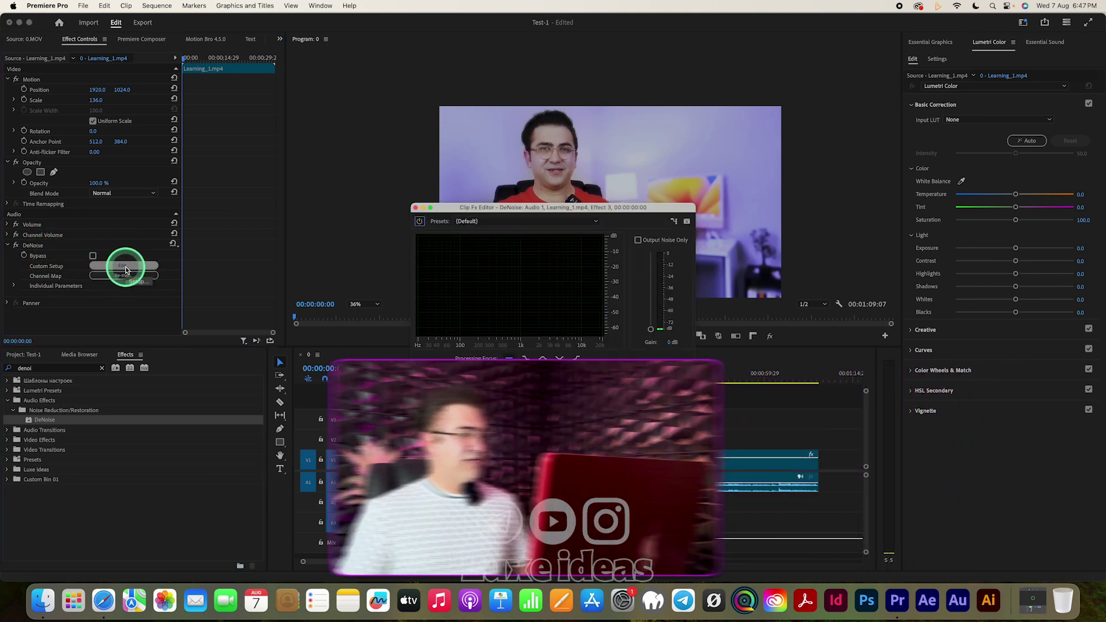
{"action": "key", "text": "space"}
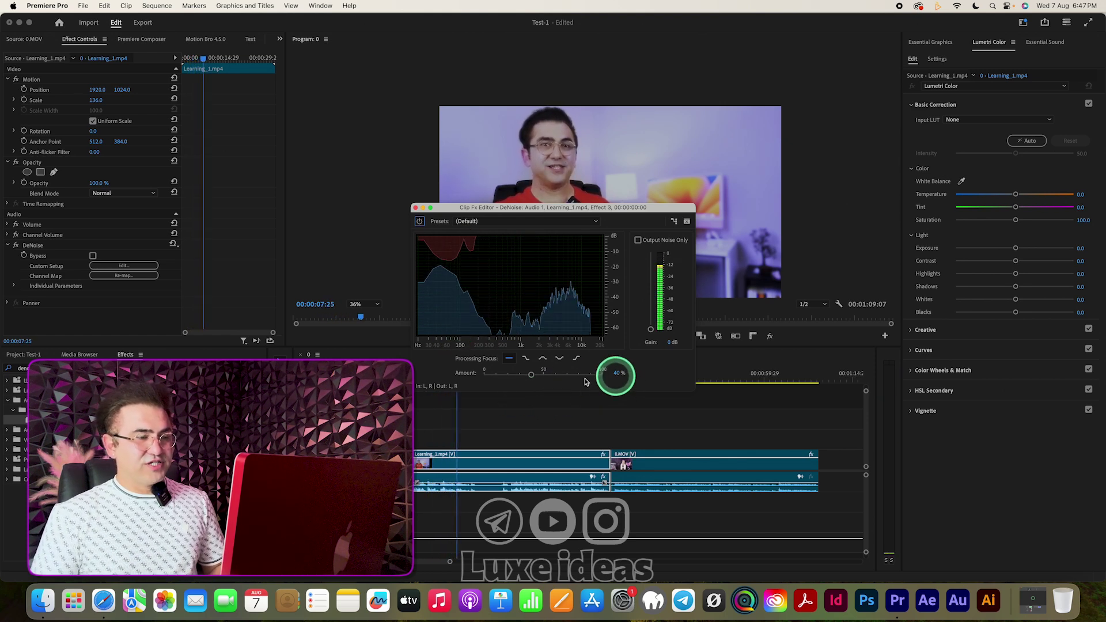
{"action": "left_click", "coordinate": [532, 375]}
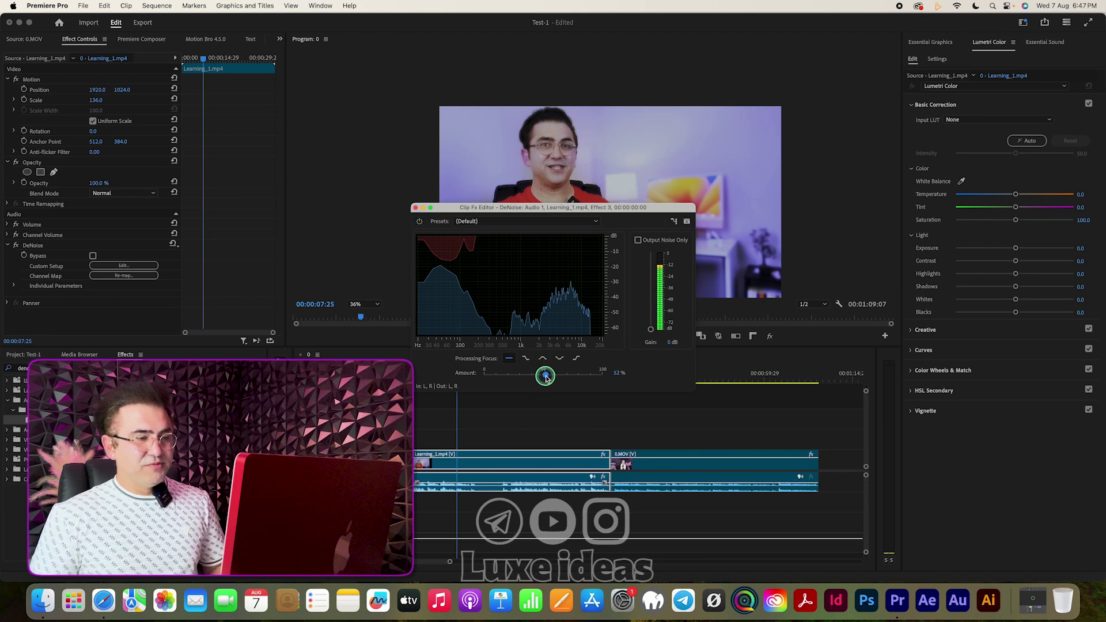
{"action": "left_click_drag", "start_coordinate": [549, 377], "coordinate": [552, 378]}
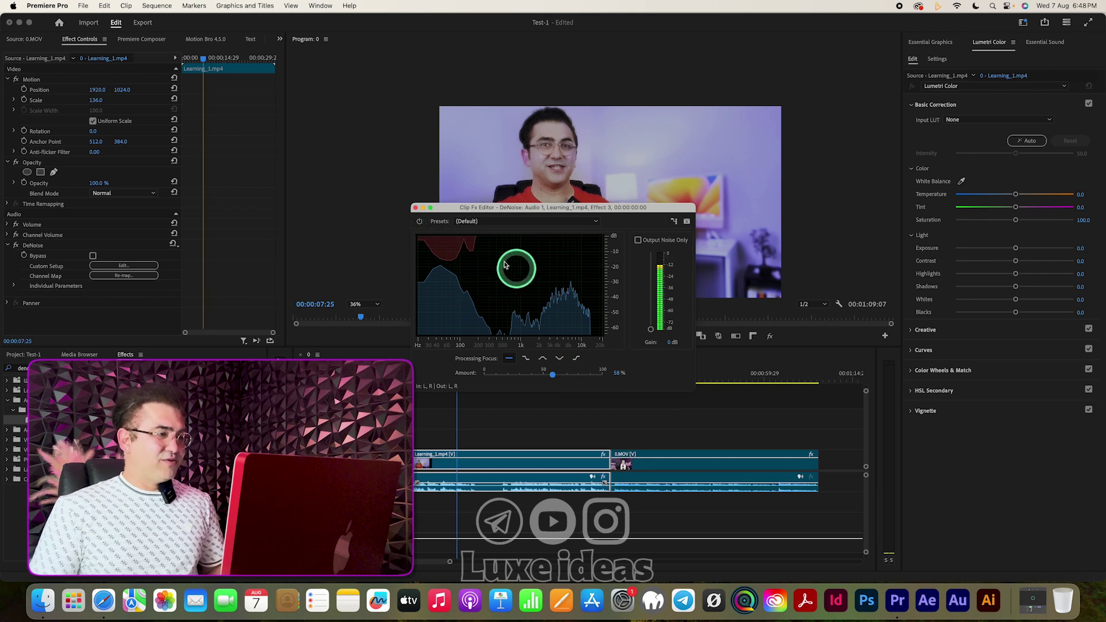
{"action": "left_click", "coordinate": [415, 207]}
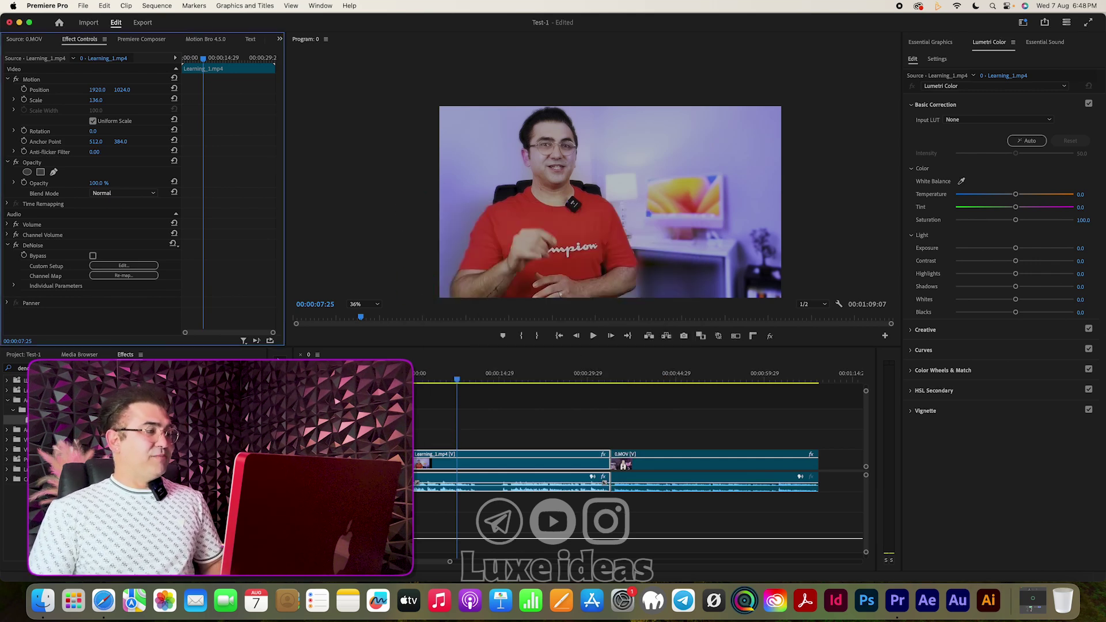
Find the Parametric Equalizer audio effect and apply it to the audio of the Learning_1.mp4 clip
{"action": "left_click", "coordinate": [100, 365]}
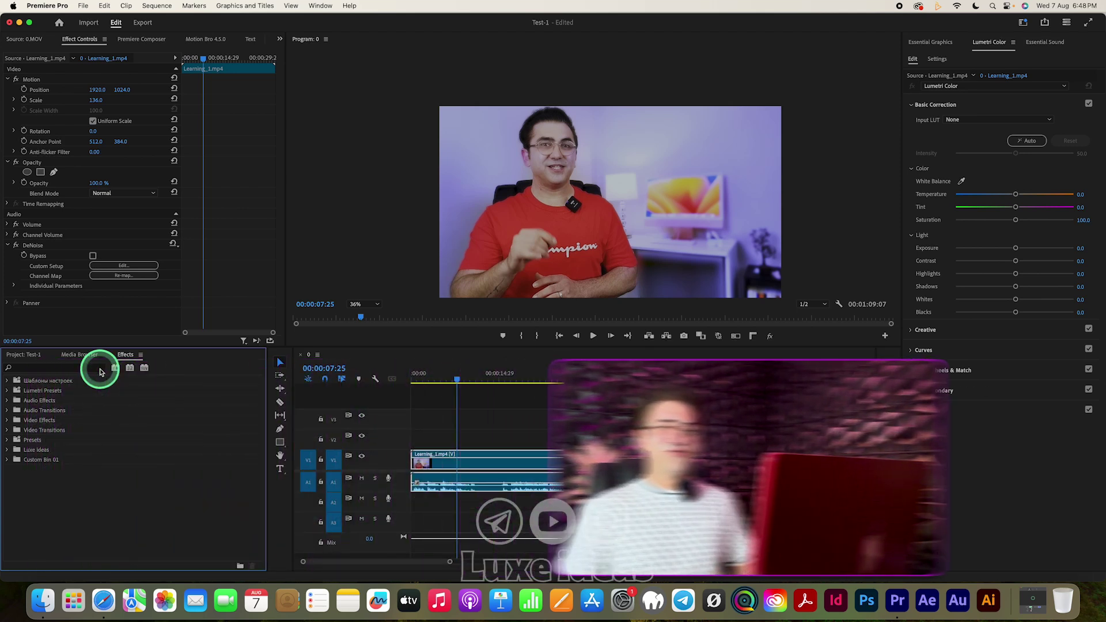
{"action": "left_click", "coordinate": [95, 371]}
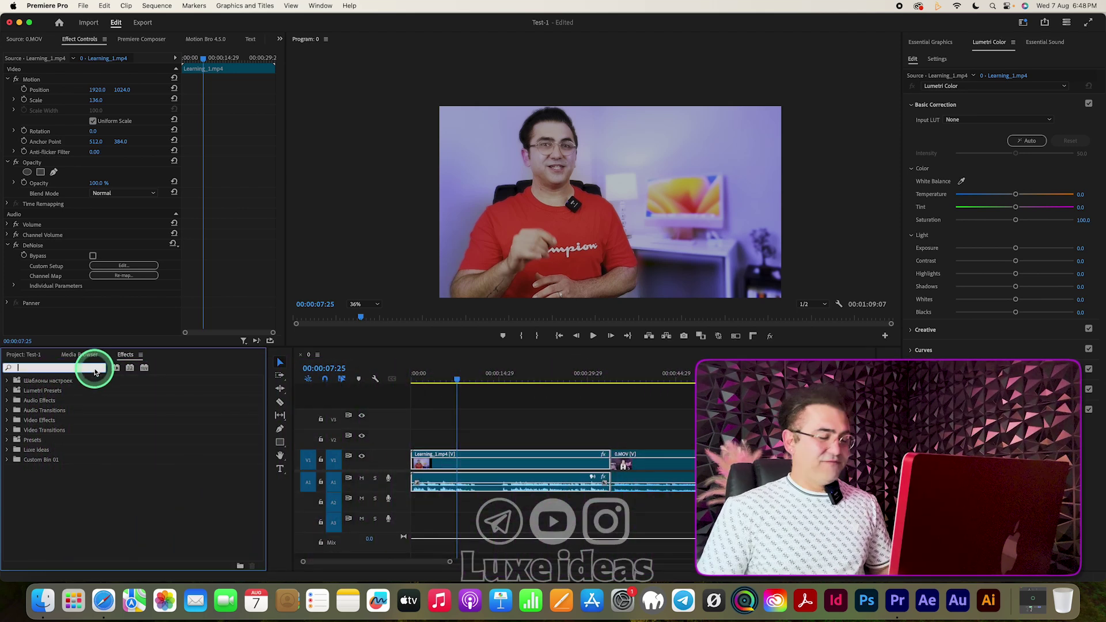
{"action": "type", "text": "para"}
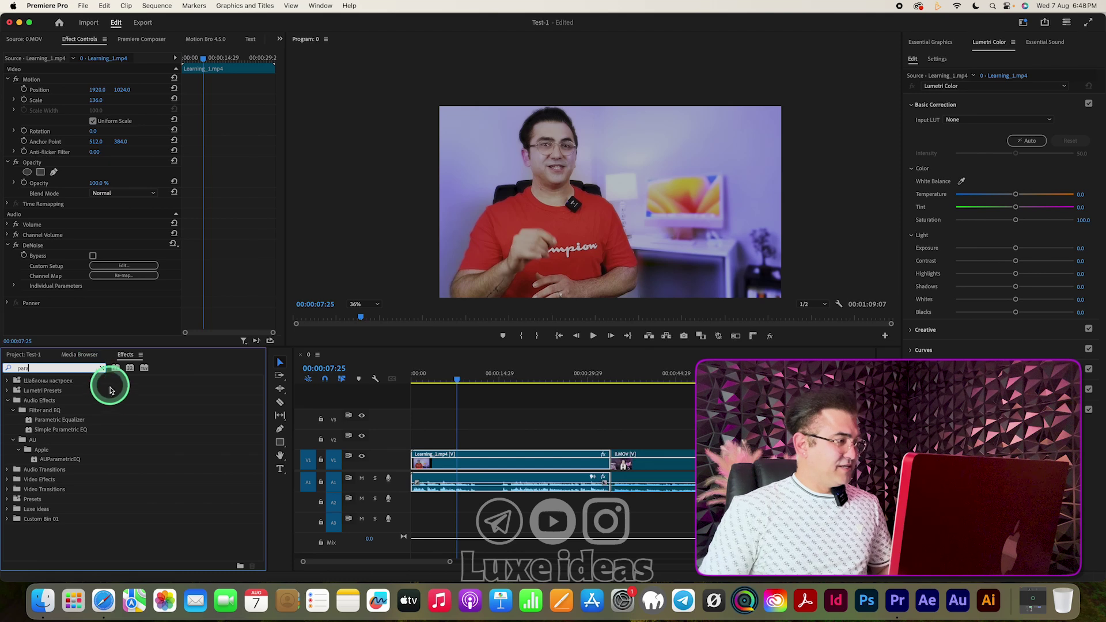
{"action": "left_click_drag", "start_coordinate": [46, 422], "coordinate": [479, 485]}
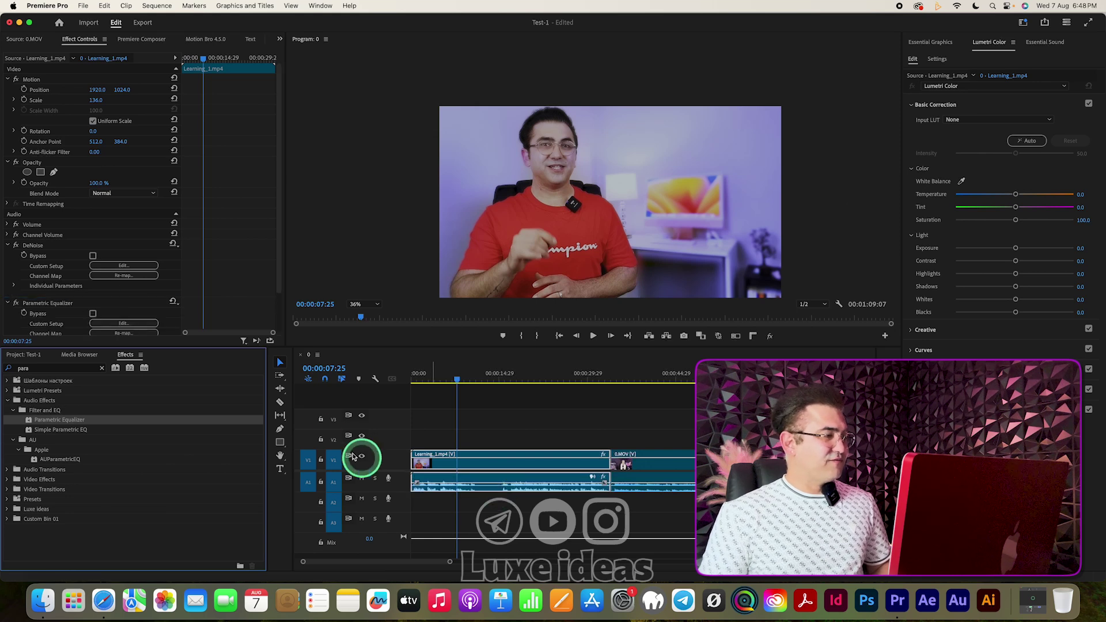
Set the clip's Parametric Equalizer to the Vocal Enhancer preset in its custom setup
{"action": "scroll", "coordinate": [52, 311], "scroll_direction": "down", "scroll_amount": 2}
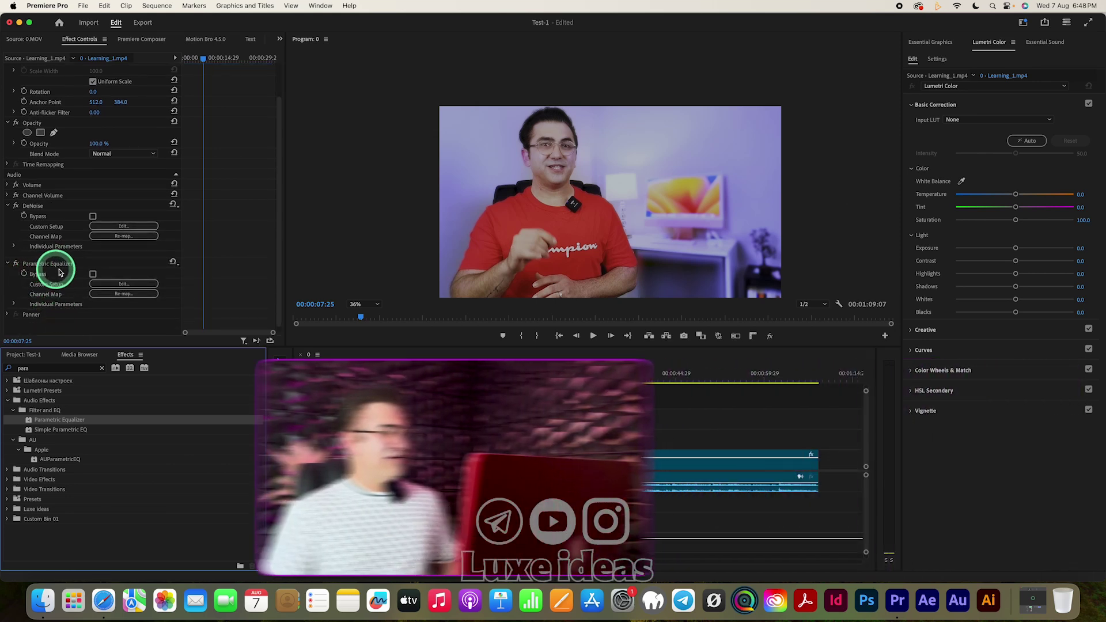
{"action": "left_click", "coordinate": [111, 284]}
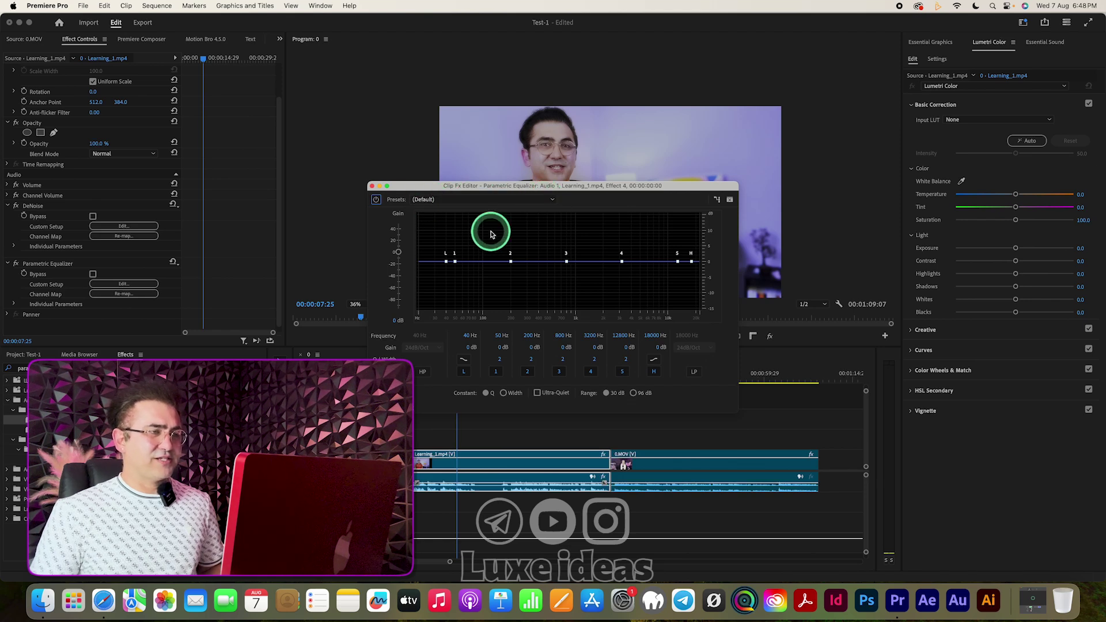
{"action": "left_click", "coordinate": [552, 200]}
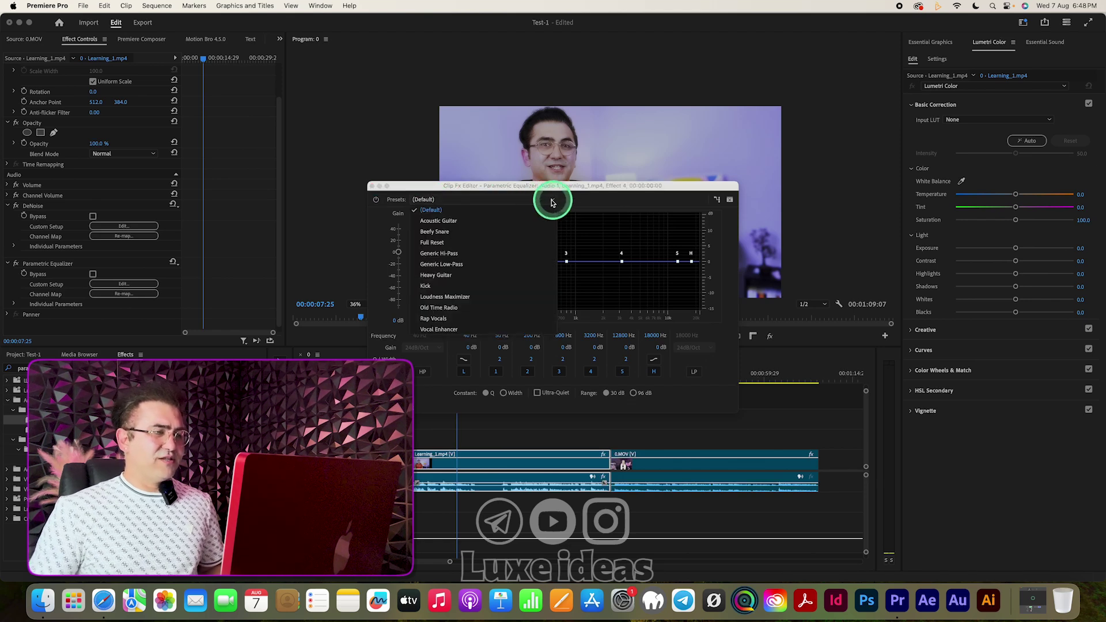
{"action": "left_click", "coordinate": [455, 331]}
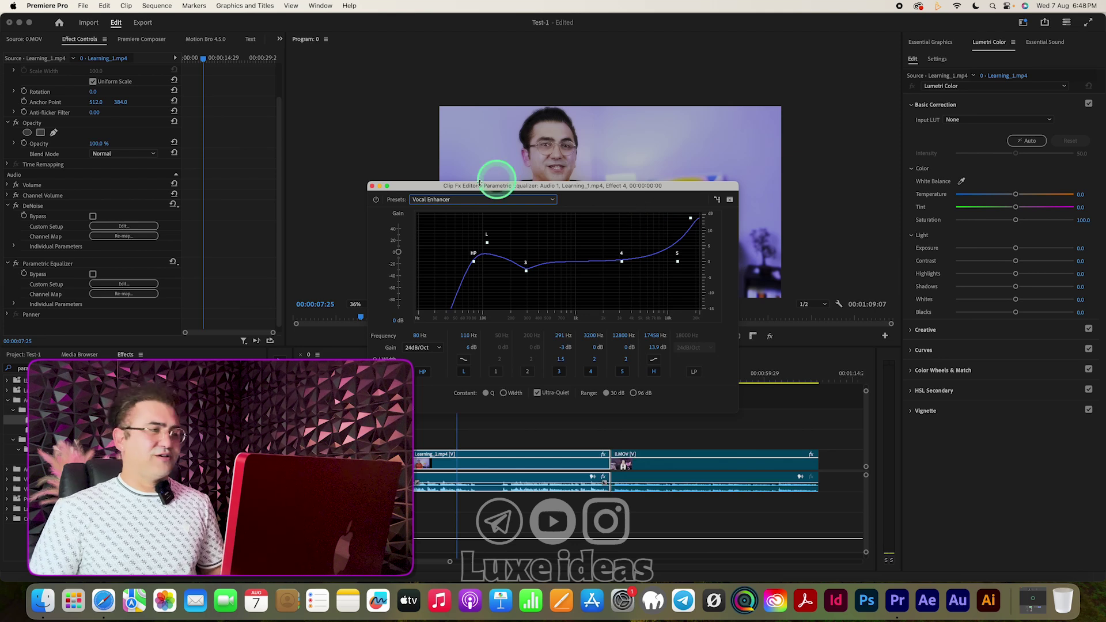
{"action": "left_click", "coordinate": [372, 187]}
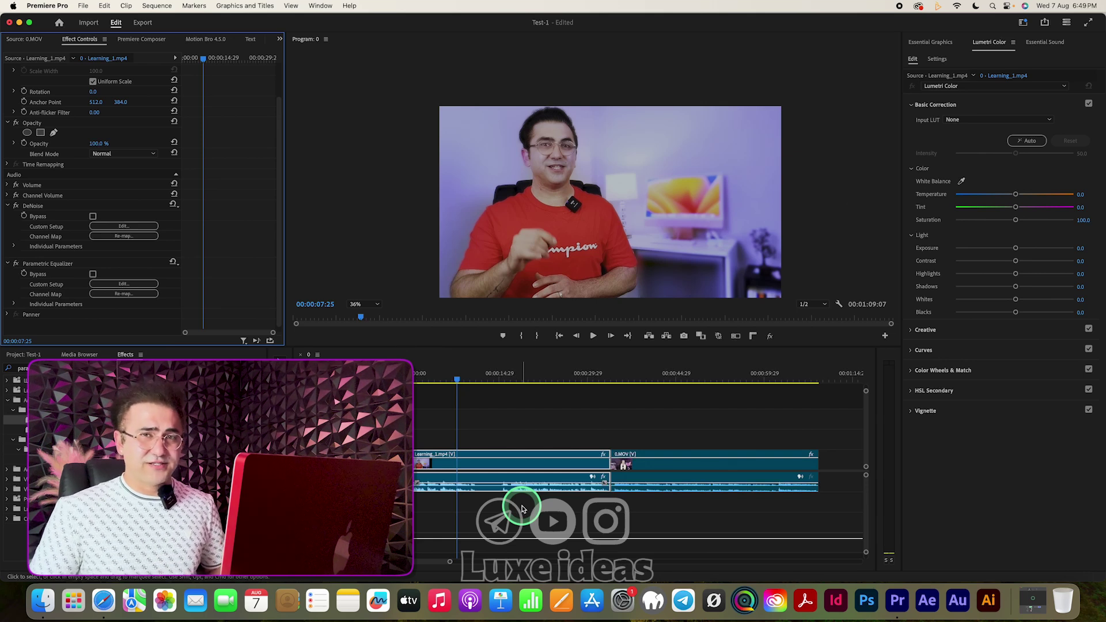
Adjust the audio gain of the Learning_1.mp4 clip by normalizing its max peak to -2 dB
{"action": "left_click", "coordinate": [488, 497]}
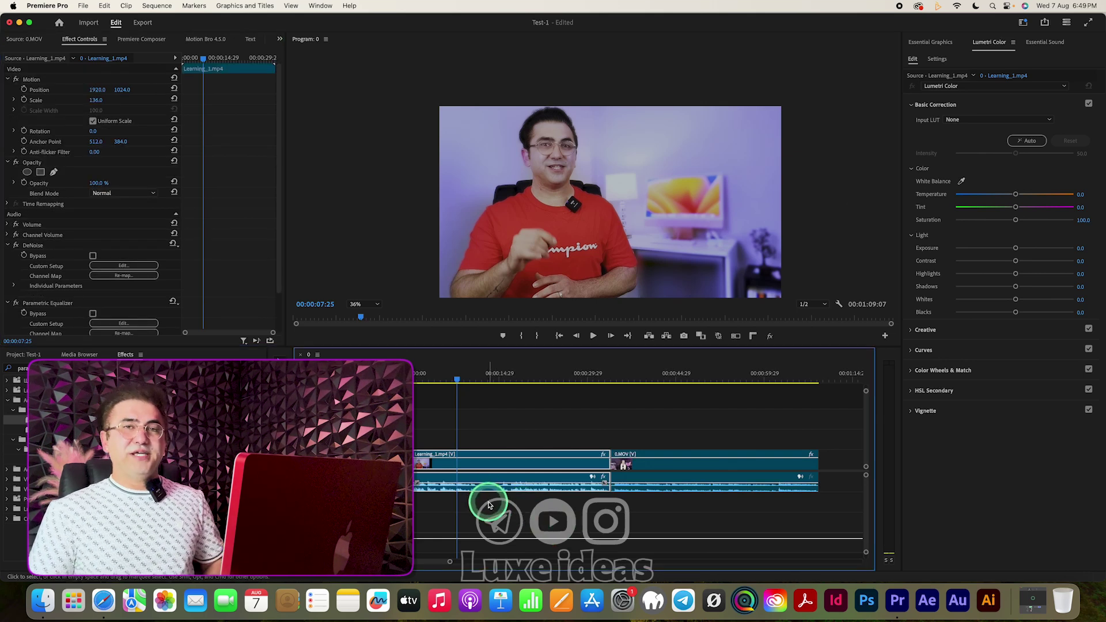
{"action": "right_click", "coordinate": [461, 477]}
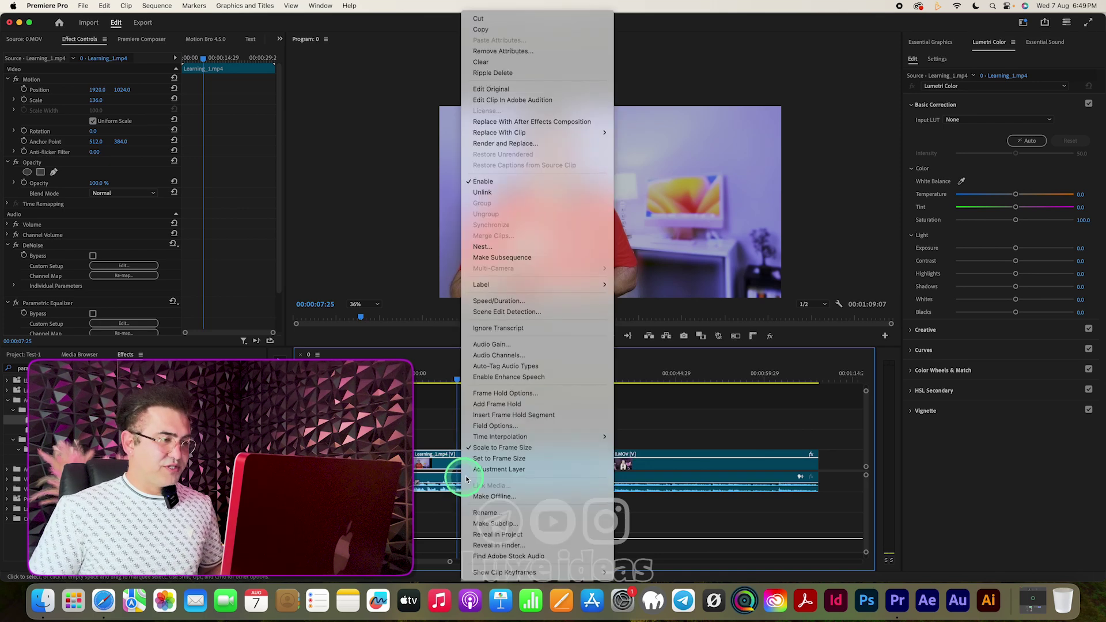
{"action": "left_click", "coordinate": [503, 346]}
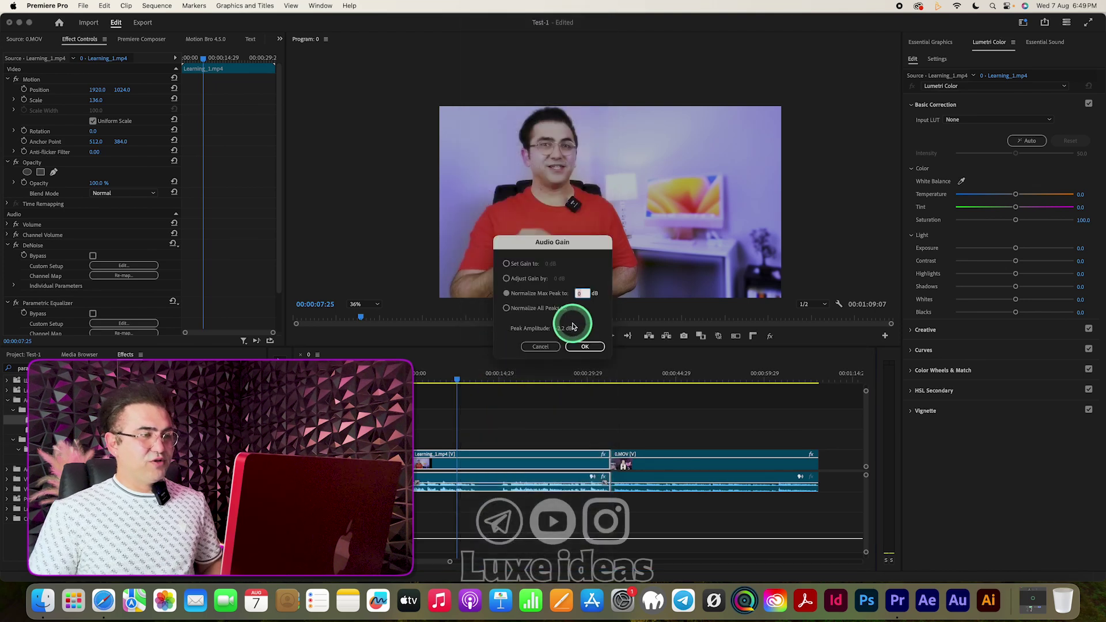
{"action": "left_click", "coordinate": [507, 294]}
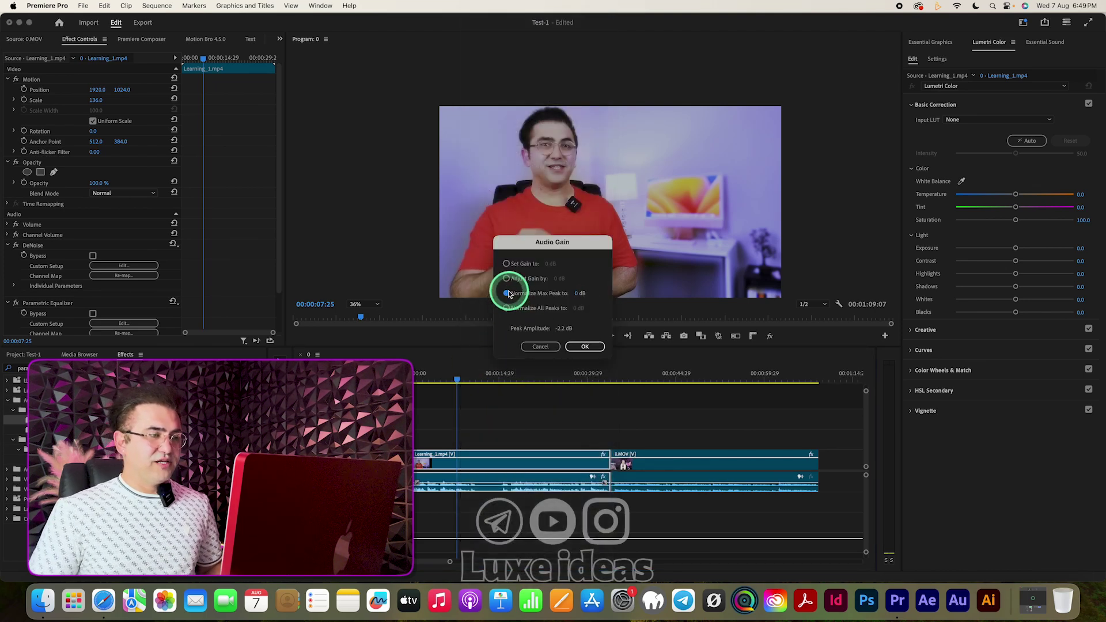
{"action": "left_click", "coordinate": [578, 293]}
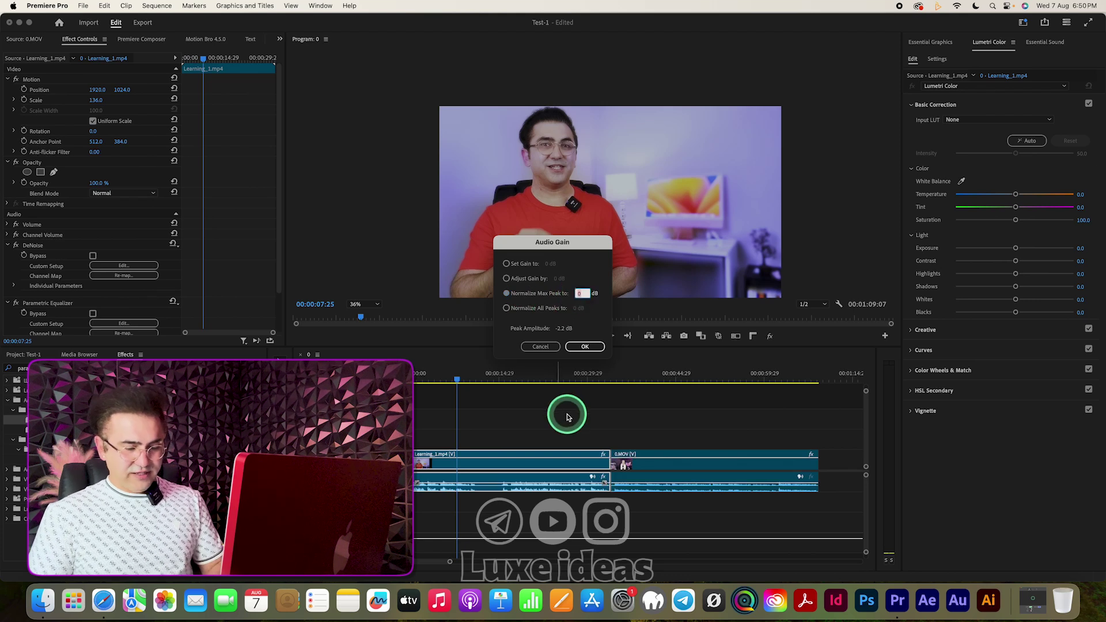
{"action": "type", "text": "-2"}
{"action": "left_click", "coordinate": [585, 347]}
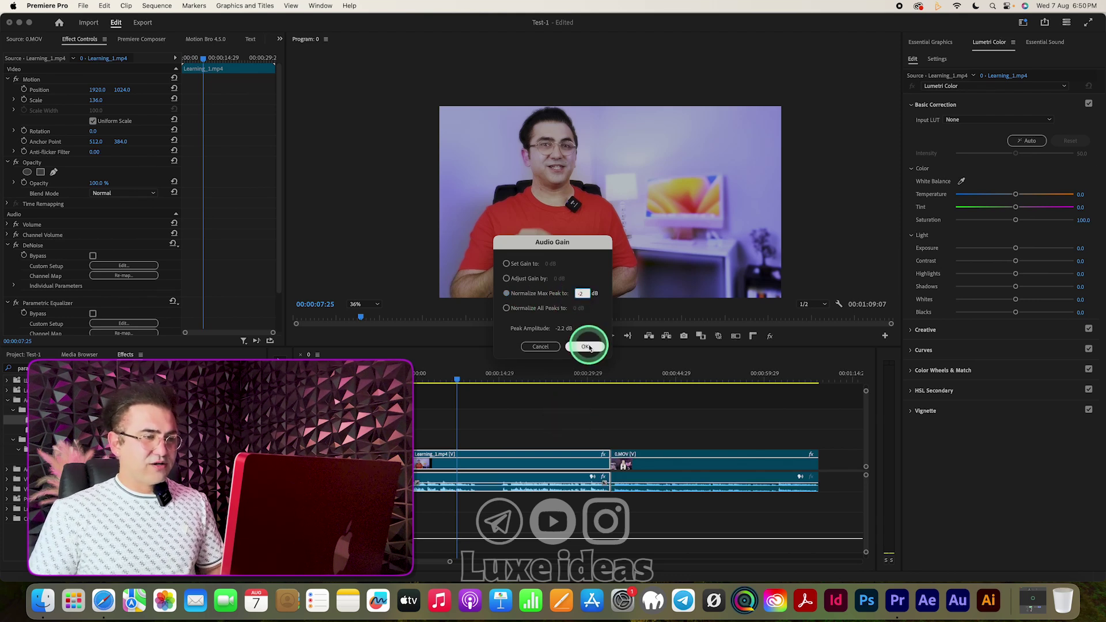
{"action": "left_click", "coordinate": [458, 503]}
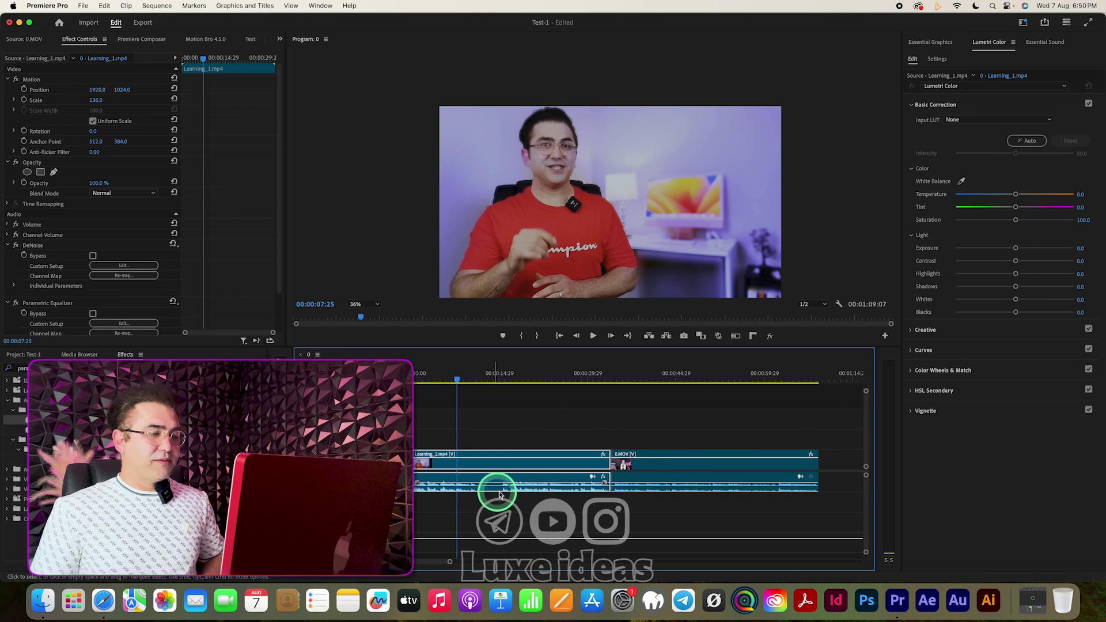
Show the Audio Clip Mixer and set the Audio 1 volume level of the Learning_1.mp4 clip to 8 dB
{"action": "left_click", "coordinate": [281, 42]}
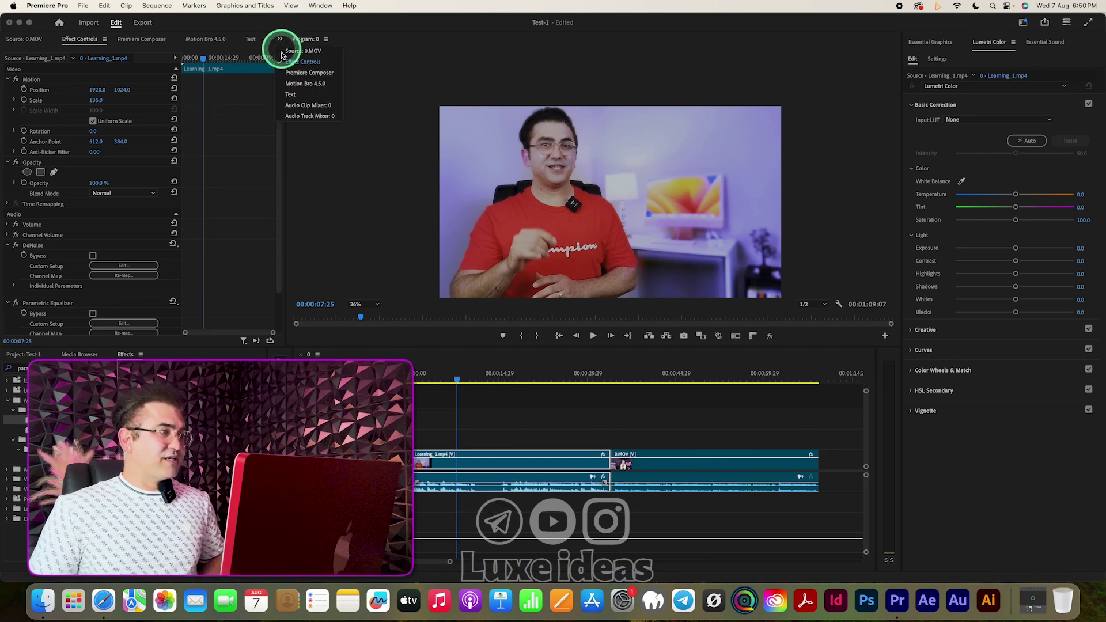
{"action": "left_click", "coordinate": [308, 106]}
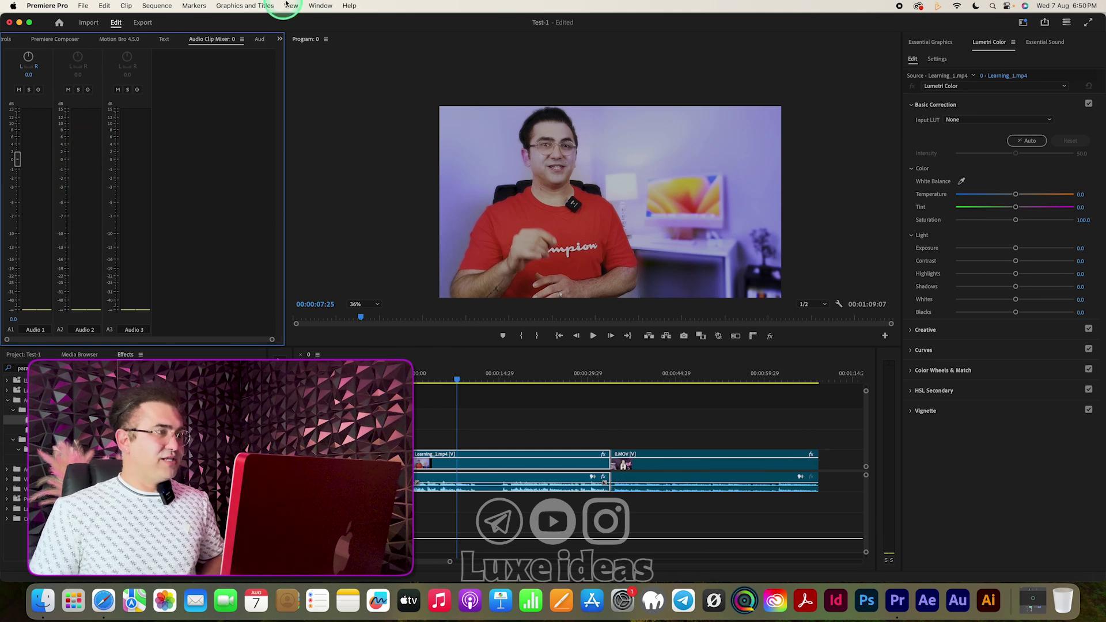
{"action": "left_click", "coordinate": [321, 6]}
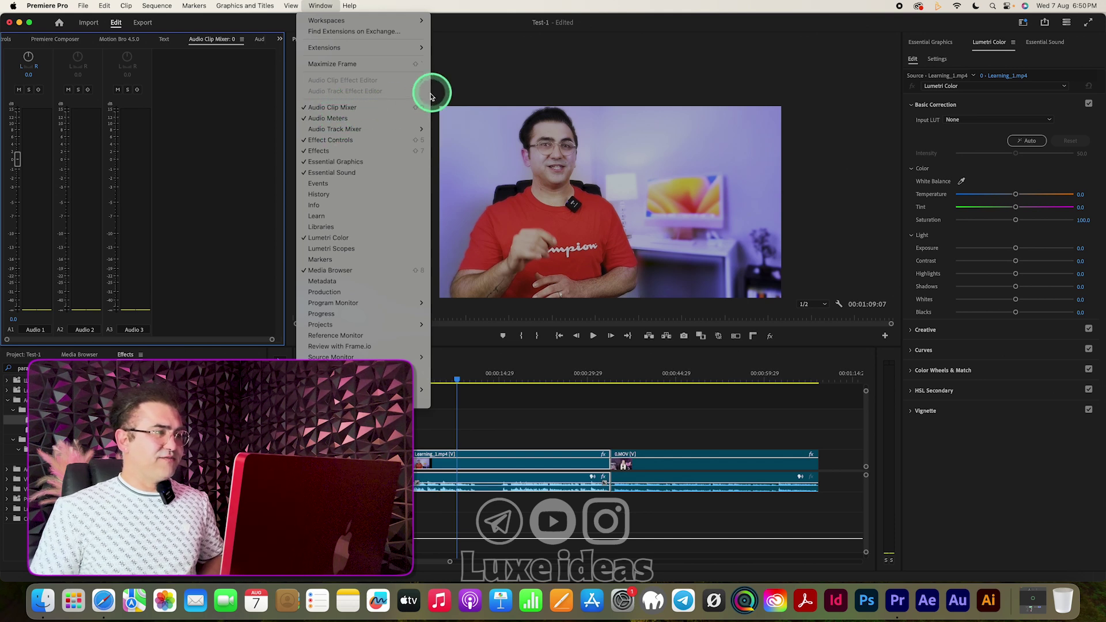
{"action": "left_click", "coordinate": [516, 78]}
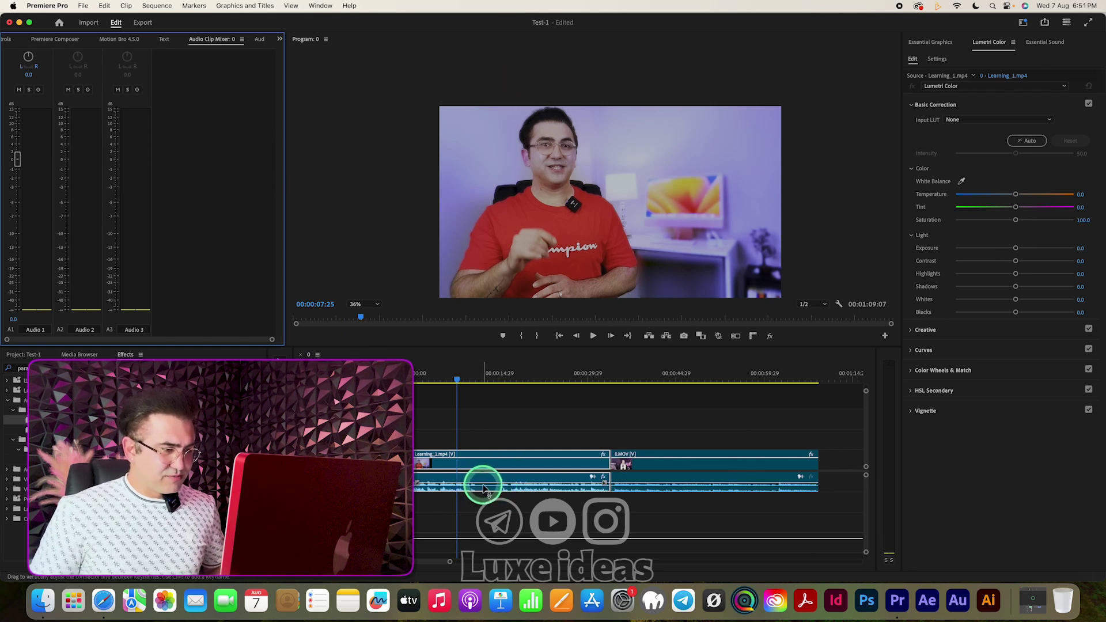
{"action": "left_click_drag", "start_coordinate": [484, 488], "coordinate": [491, 484]}
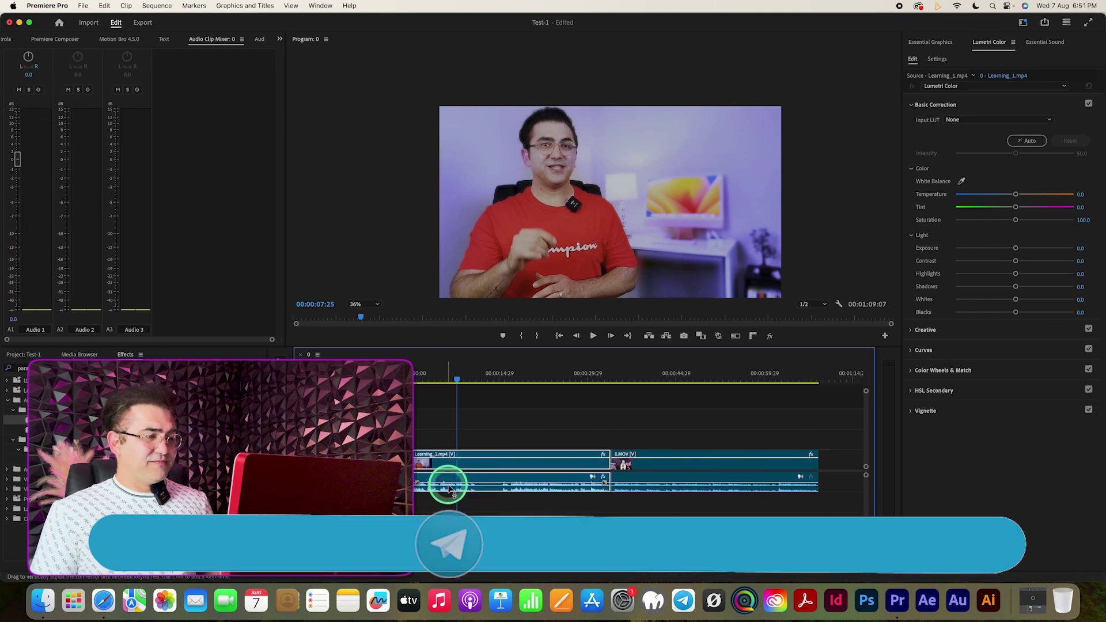
{"action": "left_click", "coordinate": [13, 319]}
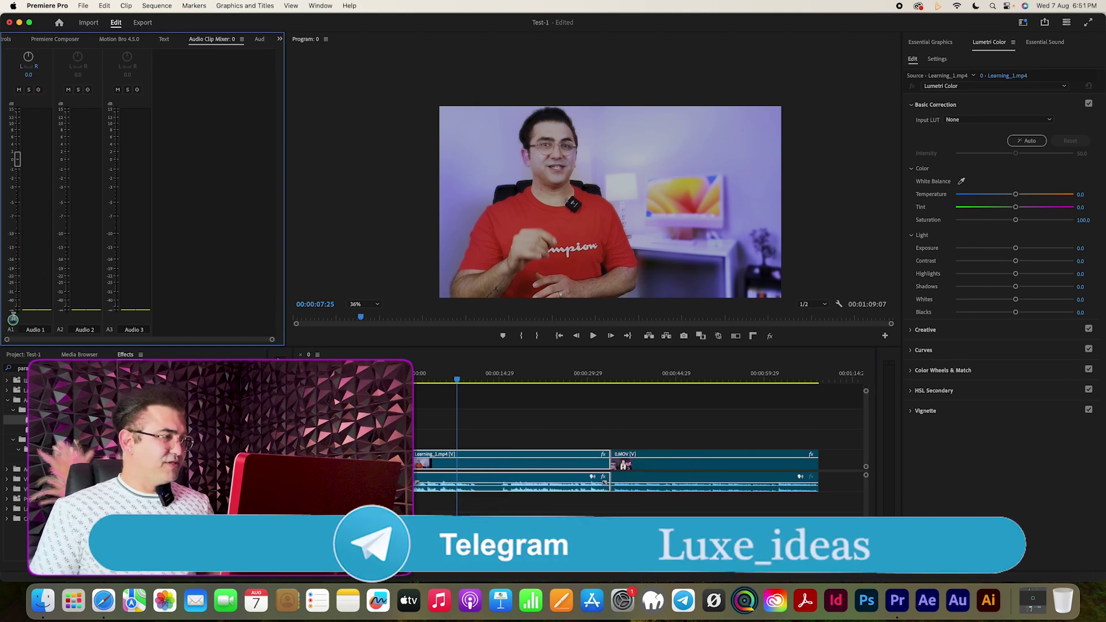
{"action": "type", "text": "8"}
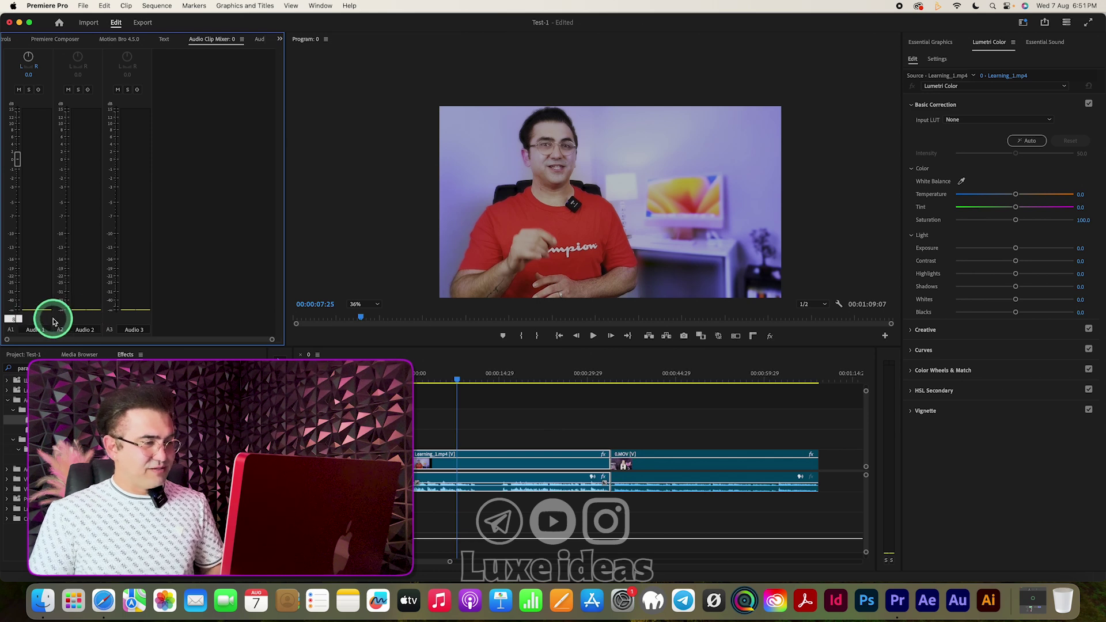
{"action": "key", "text": "Return"}
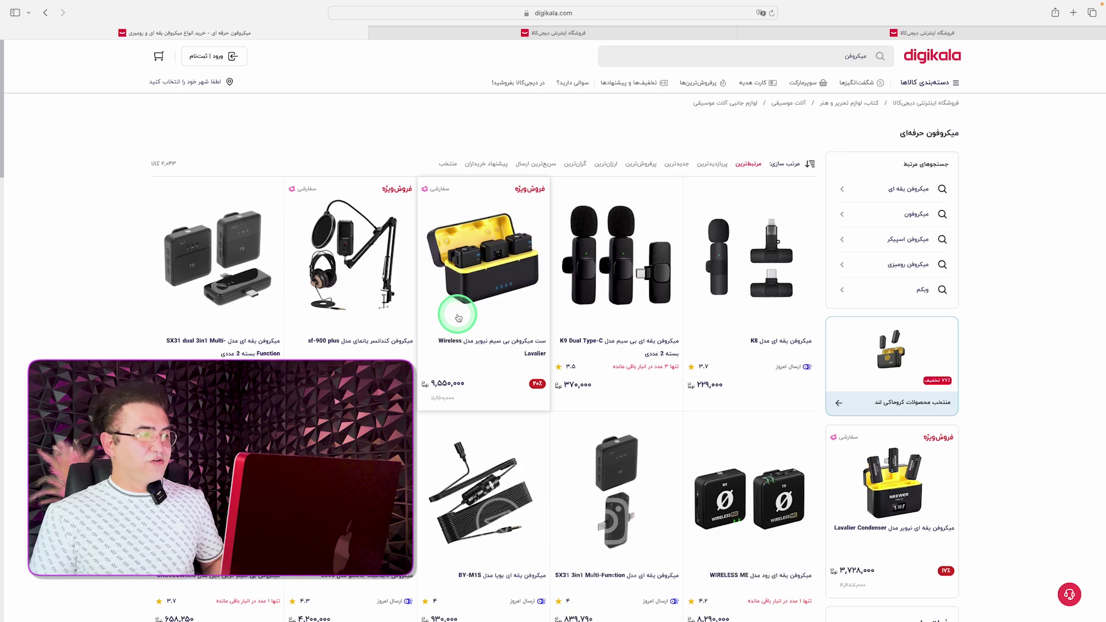
Look through the professional microphone listings on Digikala, comparing the wireless, lavalier and desktop models
{"action": "scroll", "coordinate": [452, 313], "scroll_direction": "down", "scroll_amount": 2}
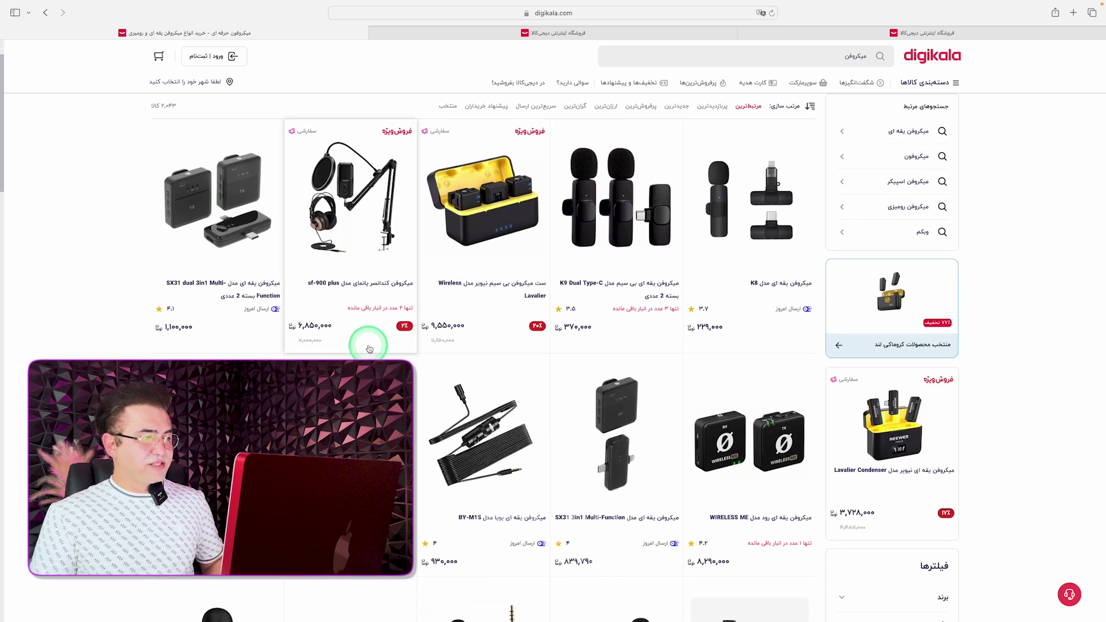
{"action": "scroll", "coordinate": [592, 336], "scroll_direction": "down", "scroll_amount": 3}
{"action": "scroll", "coordinate": [617, 345], "scroll_direction": "down", "scroll_amount": 2}
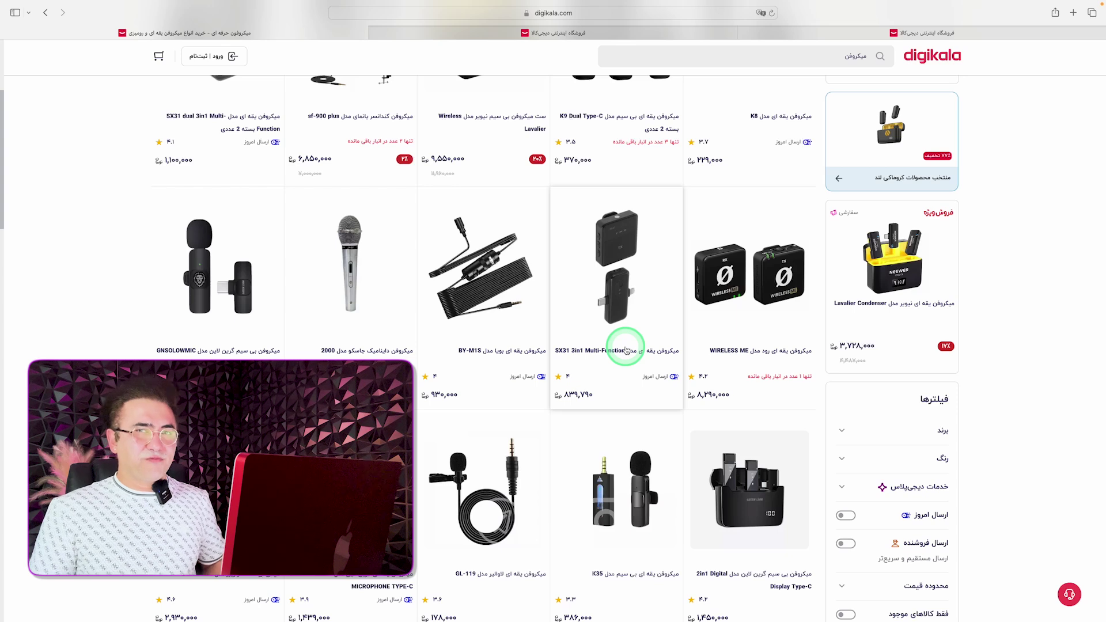
{"action": "scroll", "coordinate": [626, 350], "scroll_direction": "down", "scroll_amount": 2}
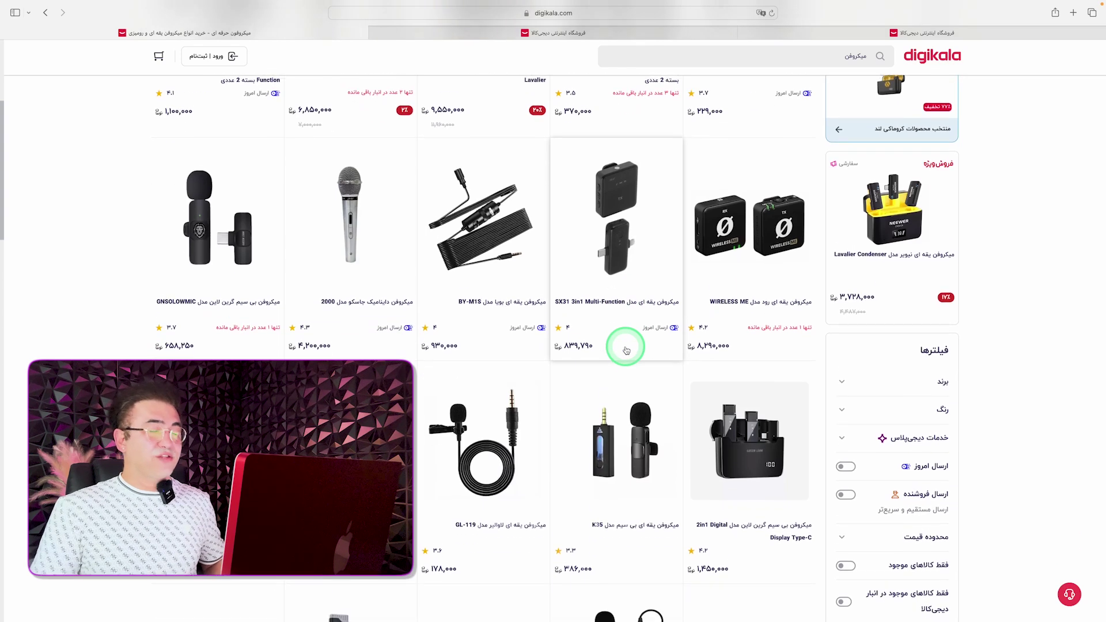
{"action": "scroll", "coordinate": [626, 351], "scroll_direction": "down", "scroll_amount": 1}
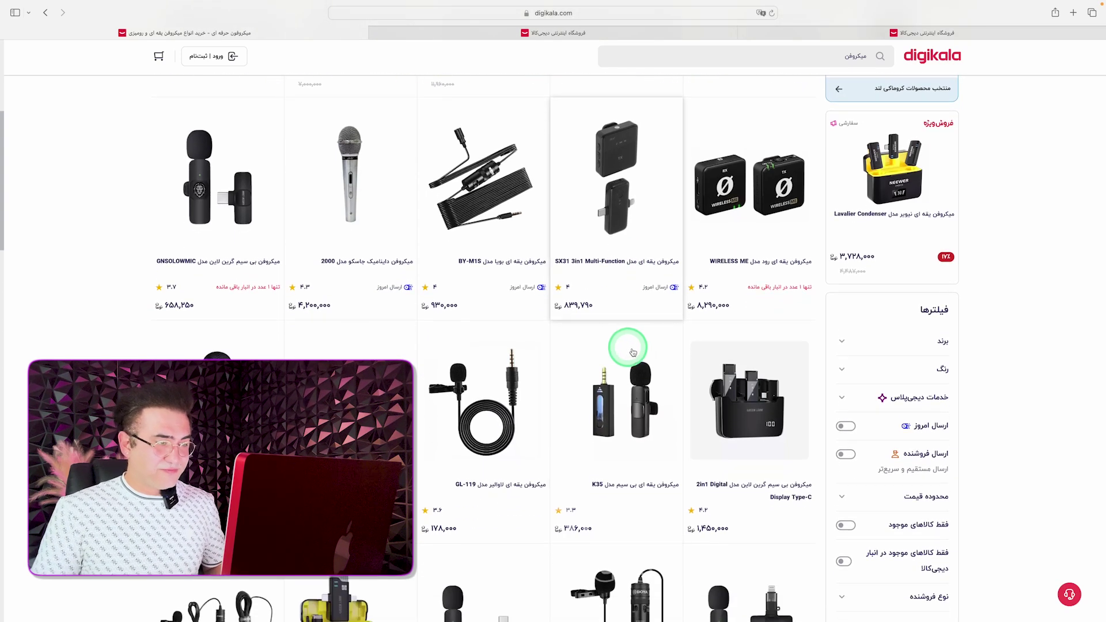
{"action": "scroll", "coordinate": [416, 461], "scroll_direction": "down", "scroll_amount": 2}
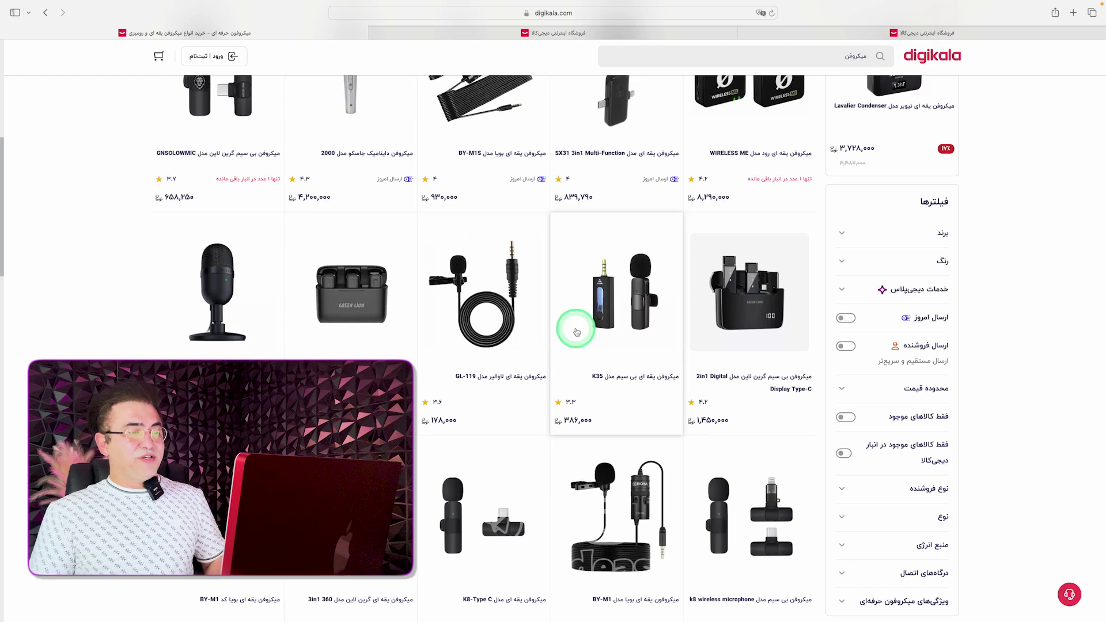
{"action": "scroll", "coordinate": [538, 459], "scroll_direction": "down", "scroll_amount": 3}
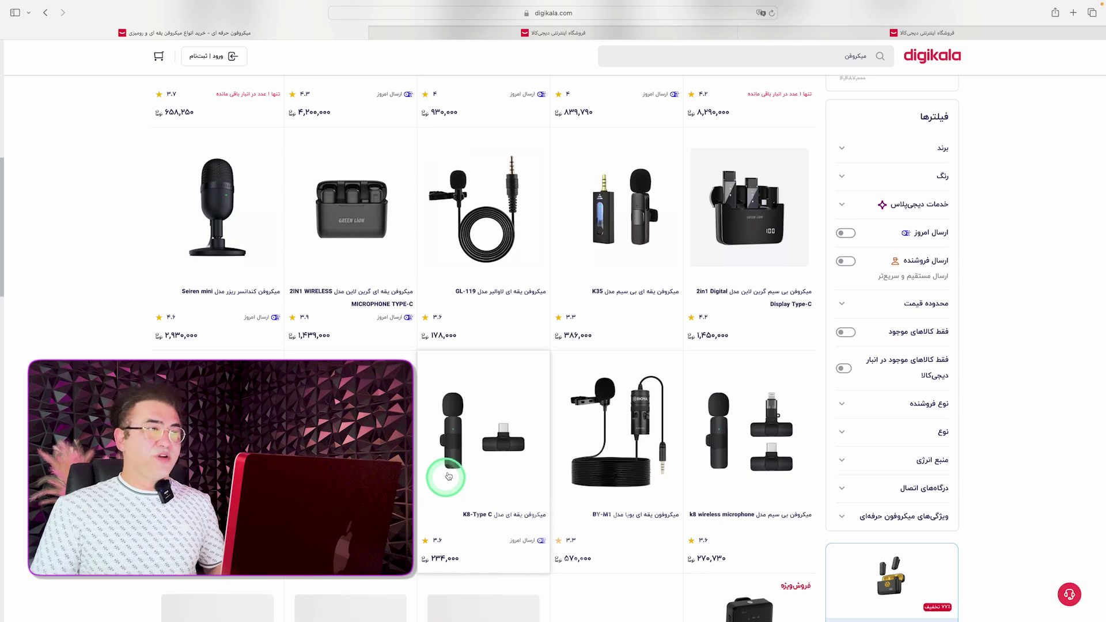
Examine the BOYA M1 microphone search results on Digikala, comparing the available models
{"action": "left_click", "coordinate": [554, 33]}
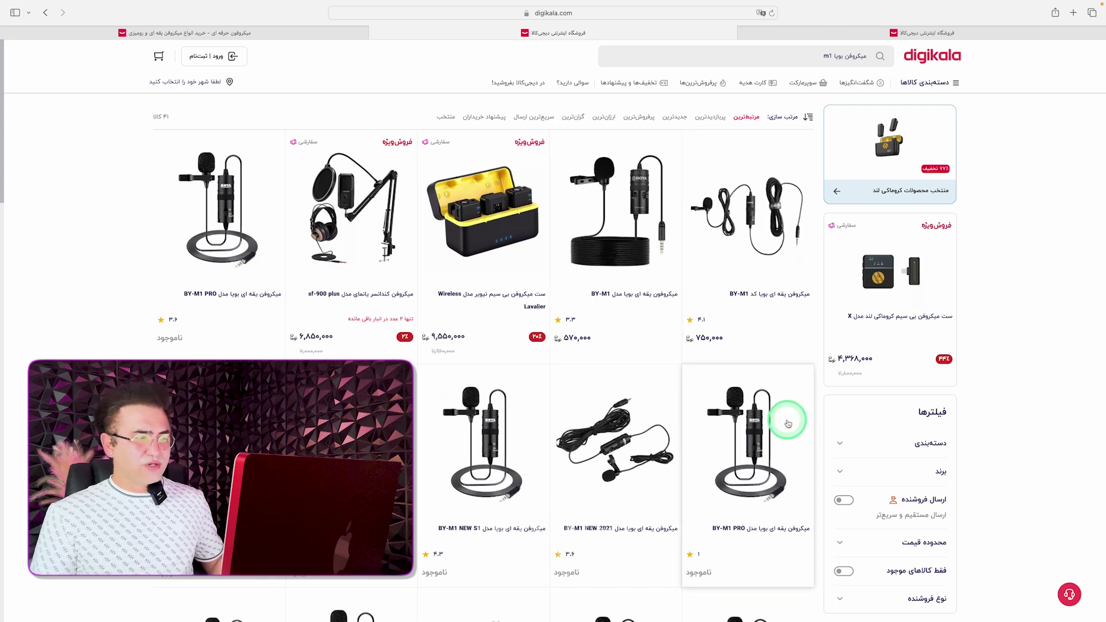
{"action": "scroll", "coordinate": [765, 403], "scroll_direction": "down", "scroll_amount": 1}
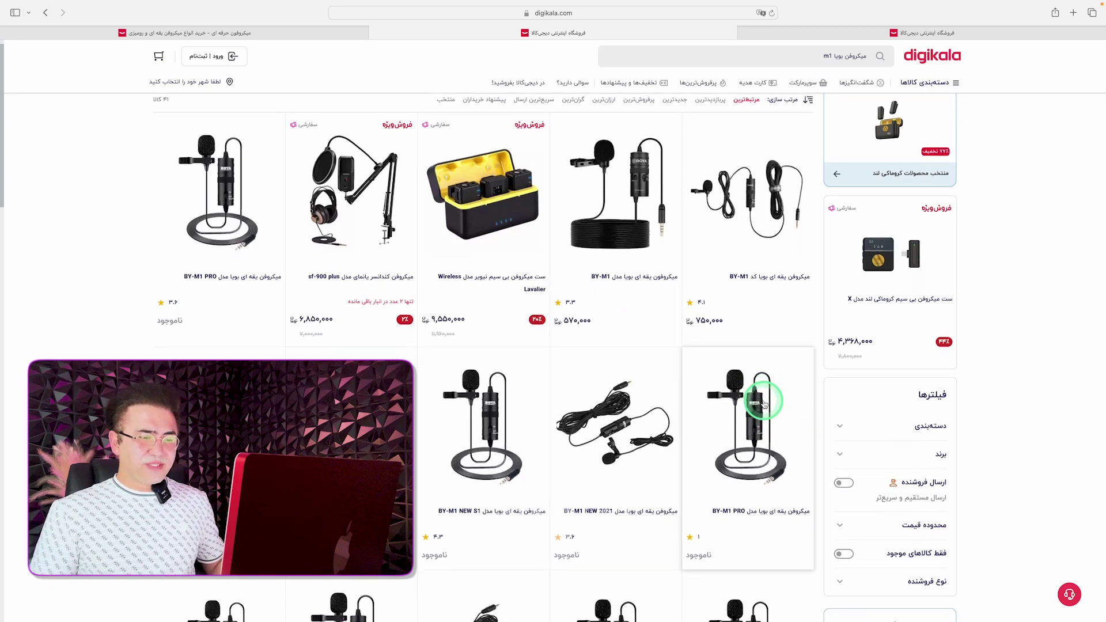
{"action": "scroll", "coordinate": [765, 403], "scroll_direction": "down", "scroll_amount": 5}
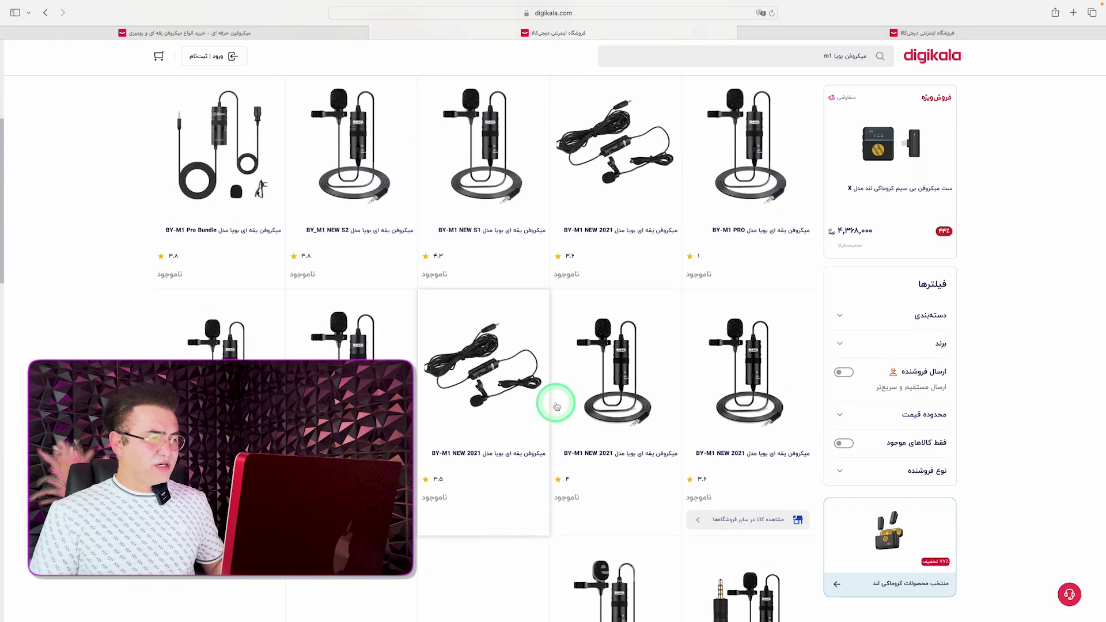
{"action": "scroll", "coordinate": [600, 377], "scroll_direction": "up", "scroll_amount": 2}
{"action": "scroll", "coordinate": [634, 341], "scroll_direction": "up", "scroll_amount": 3}
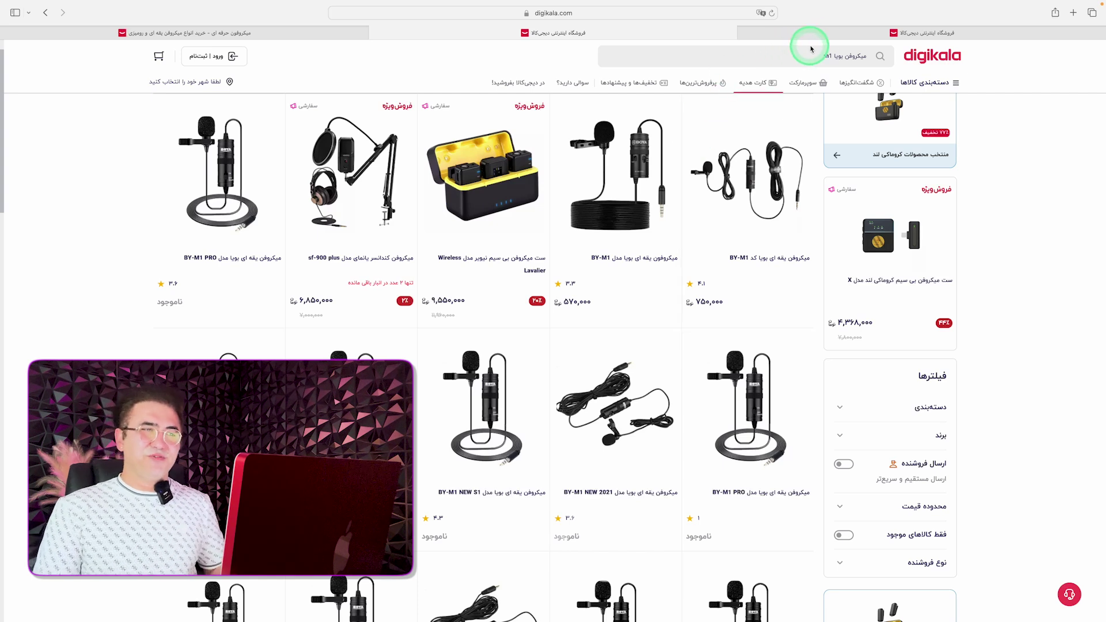
Examine the Rode microphone search results and return to the start of the BOYA M1 results
{"action": "left_click", "coordinate": [829, 34]}
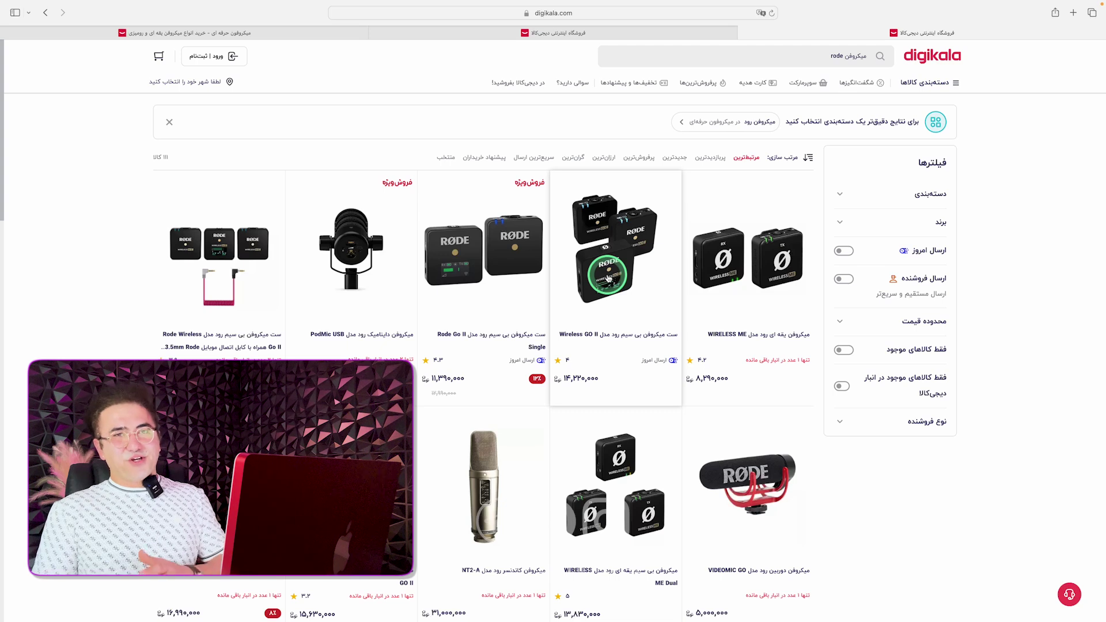
{"action": "left_click", "coordinate": [447, 36]}
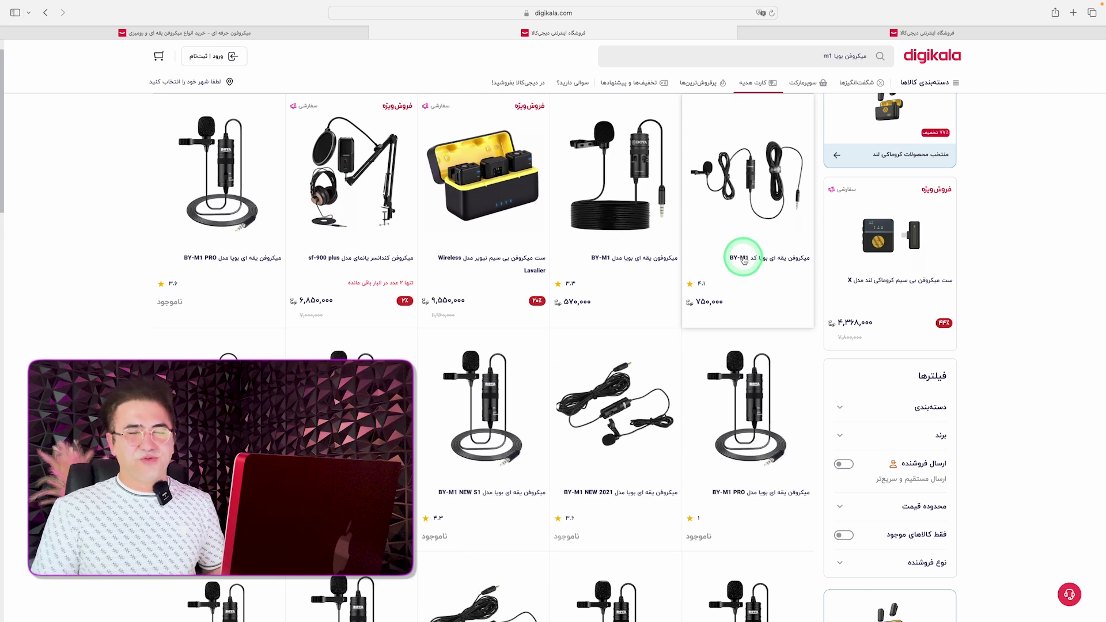
{"action": "scroll", "coordinate": [743, 261], "scroll_direction": "up", "scroll_amount": 1}
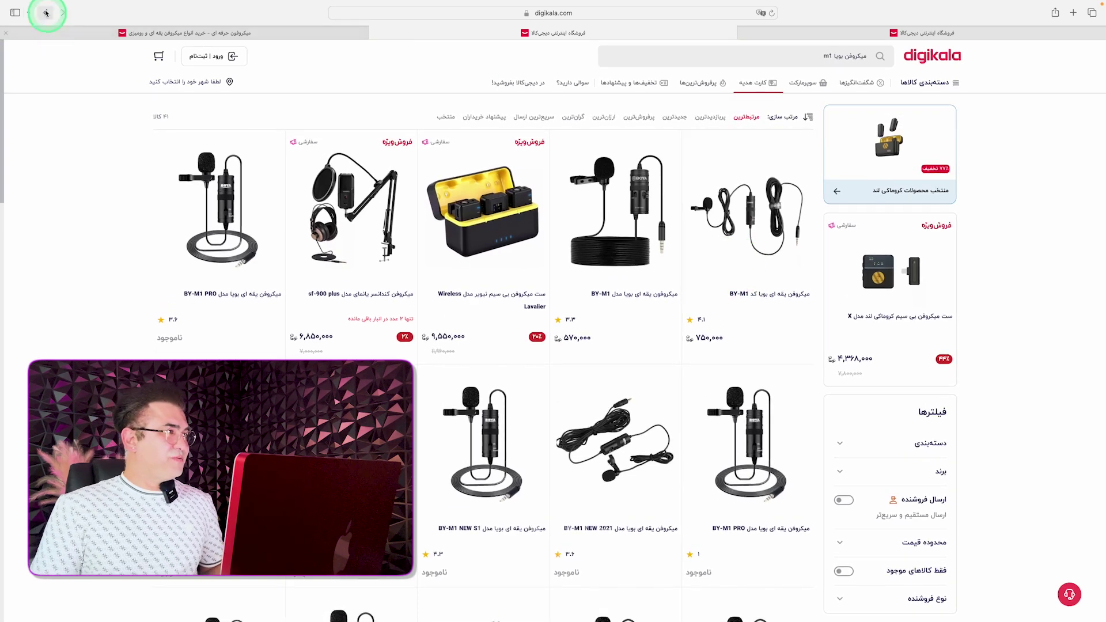
Take the Safari window out of full screen and minimize it to switch back to Premiere Pro
{"action": "mouse_move", "coordinate": [20, 15]}
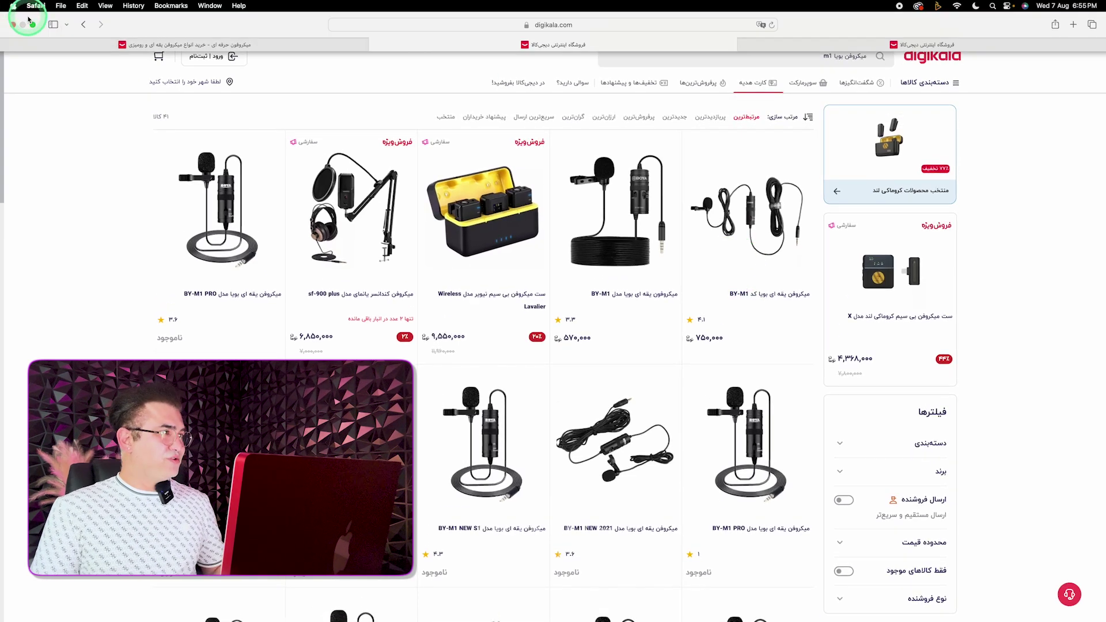
{"action": "left_click", "coordinate": [33, 24]}
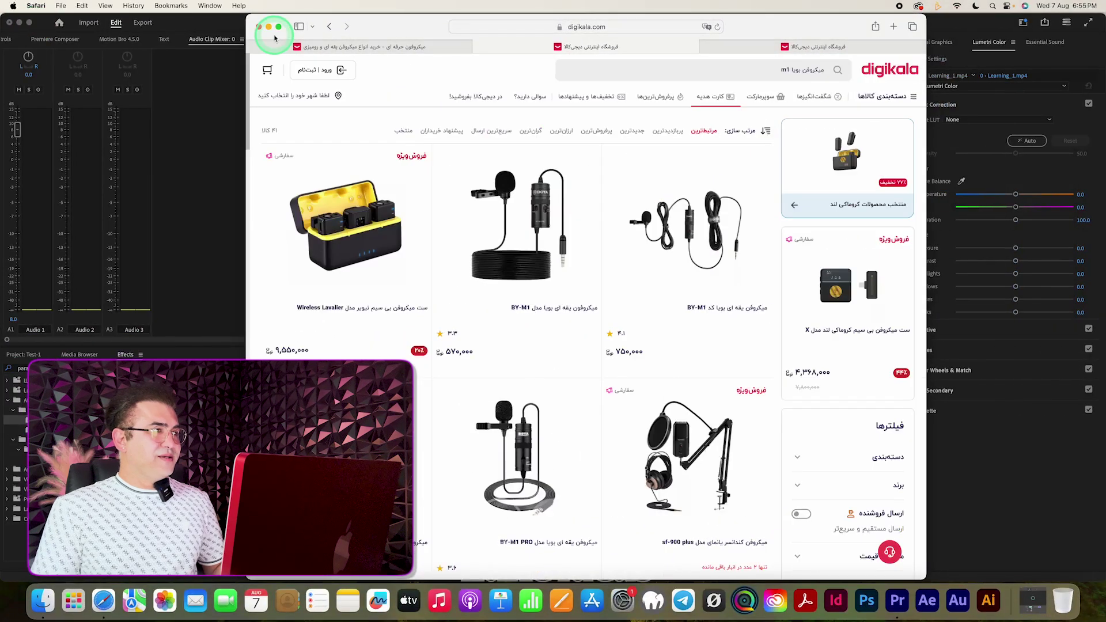
{"action": "left_click", "coordinate": [262, 26]}
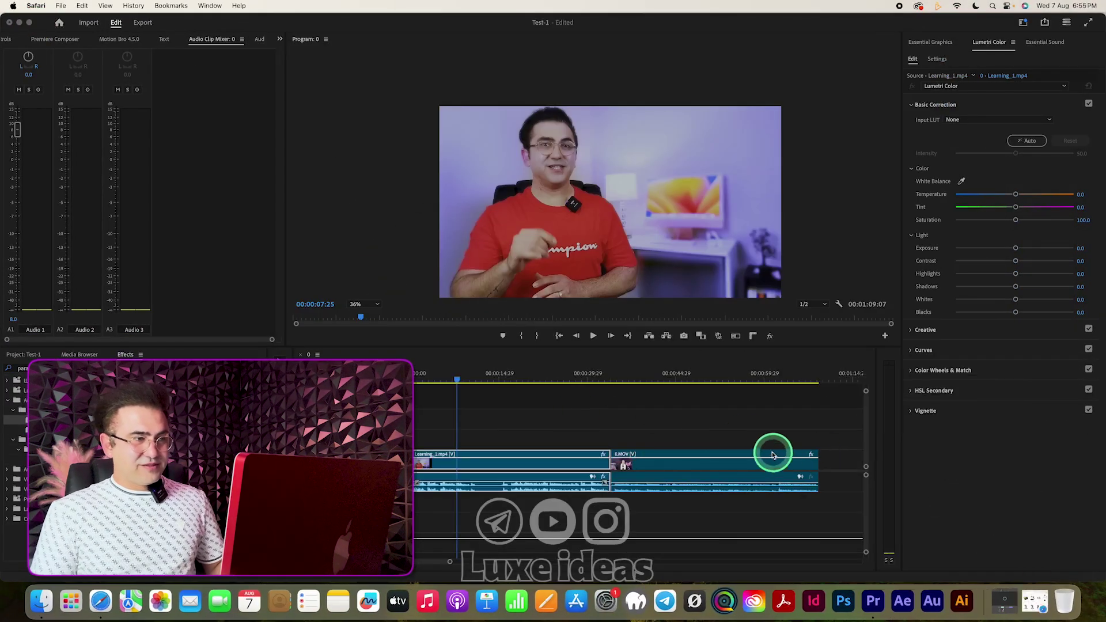
Select the 0.MOV clip in the timeline and place the playhead at 00:00:45:25
{"action": "left_click", "coordinate": [689, 378]}
{"action": "left_click", "coordinate": [701, 457]}
{"action": "left_click", "coordinate": [693, 375]}
{"action": "left_click", "coordinate": [682, 375]}
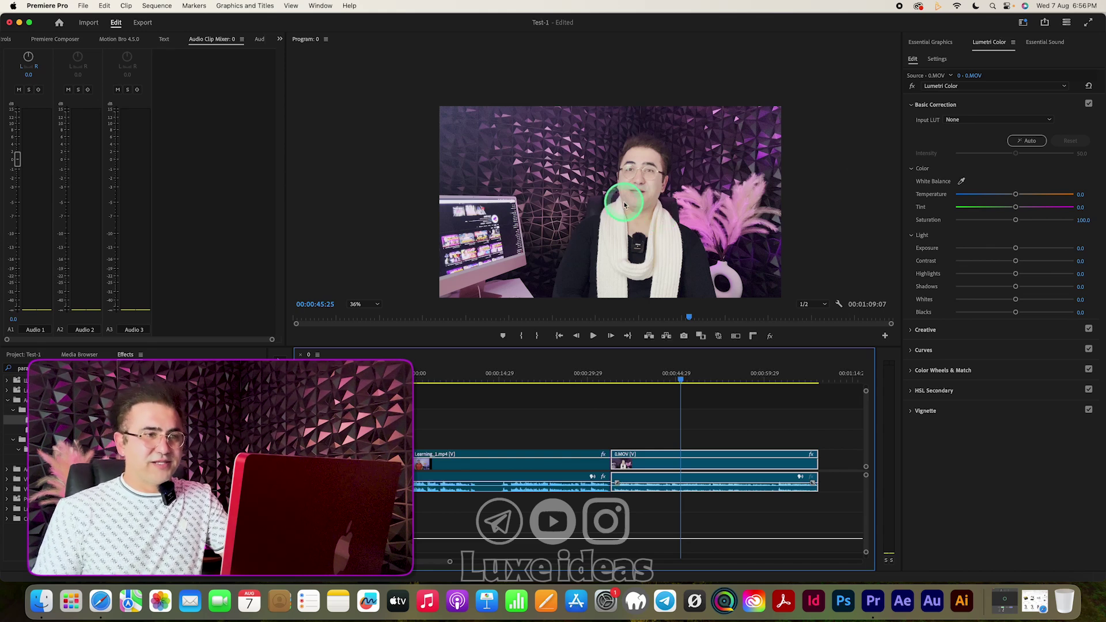
Show the Lumetri Color controls for the selected 0.MOV clip
{"action": "left_click", "coordinate": [993, 45]}
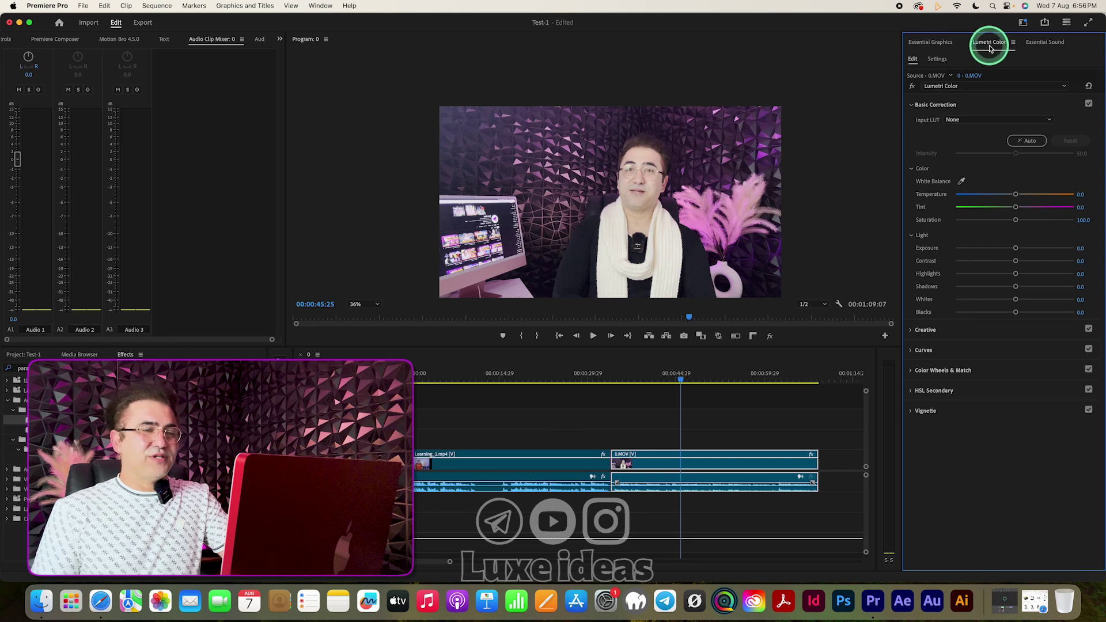
{"action": "left_click", "coordinate": [320, 6]}
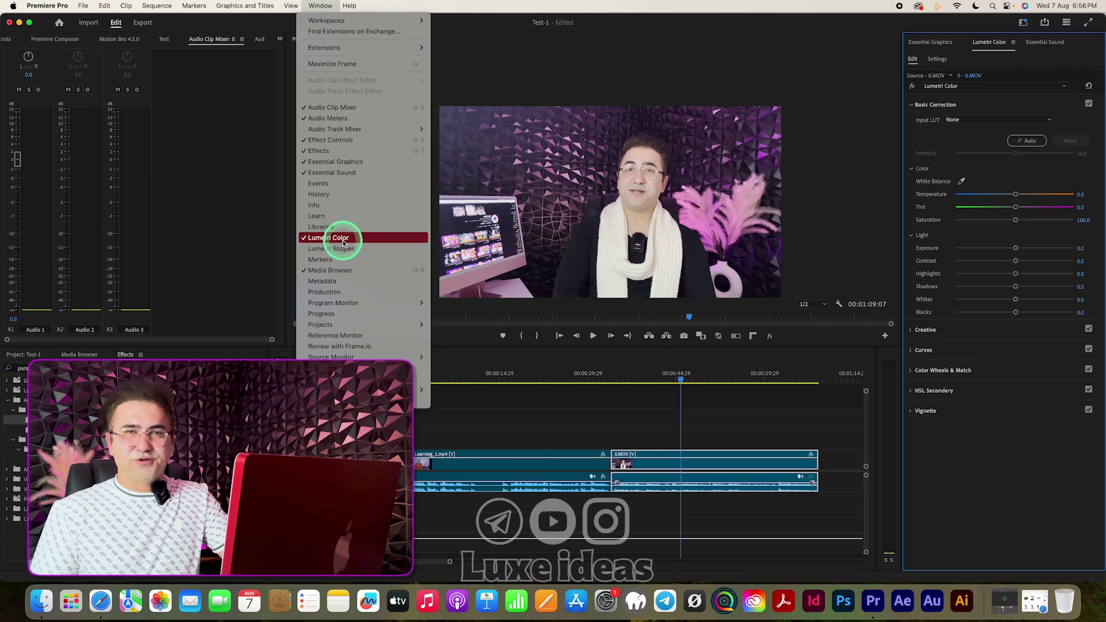
{"action": "left_click", "coordinate": [360, 239]}
{"action": "left_click", "coordinate": [320, 6]}
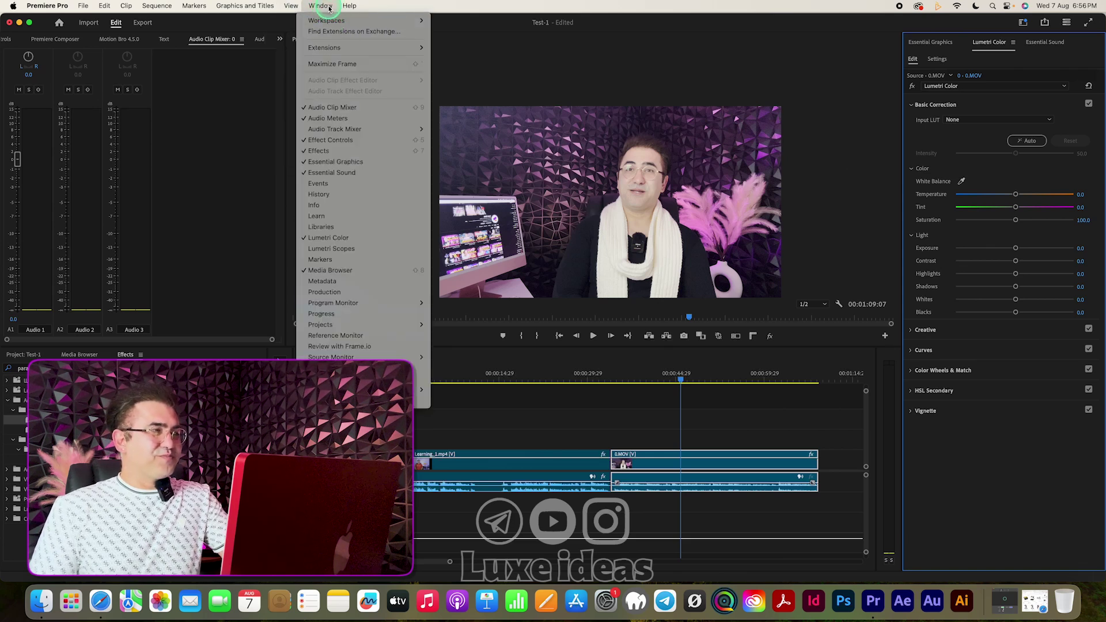
{"action": "left_click", "coordinate": [320, 5]}
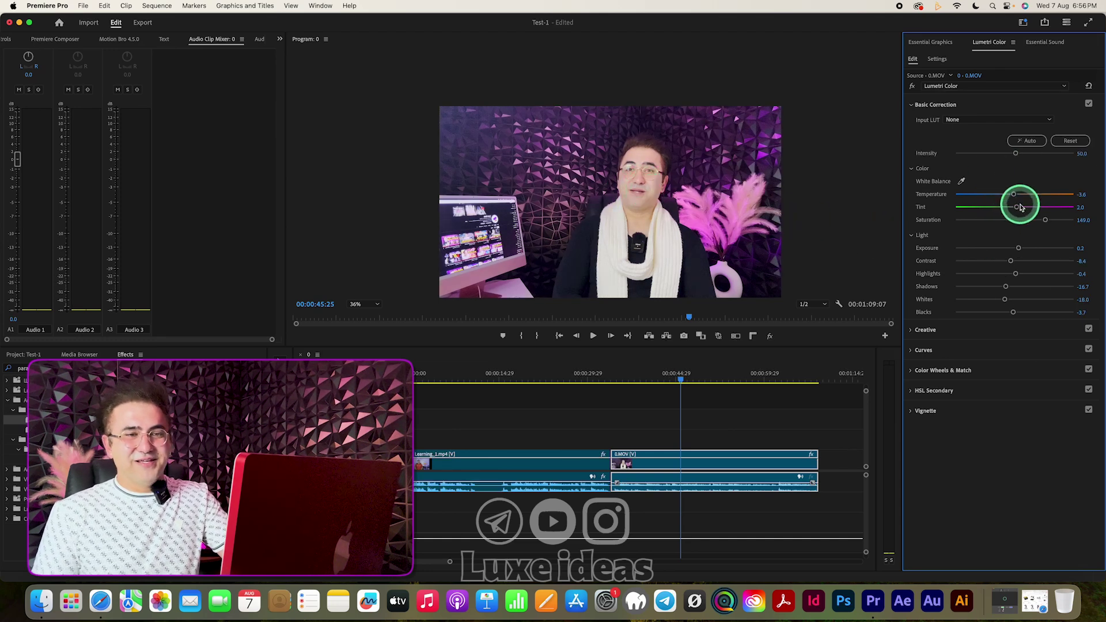
Try the automatic Lumetri basic correction on the 0.MOV clip and undo it
{"action": "key", "text": "super+z"}
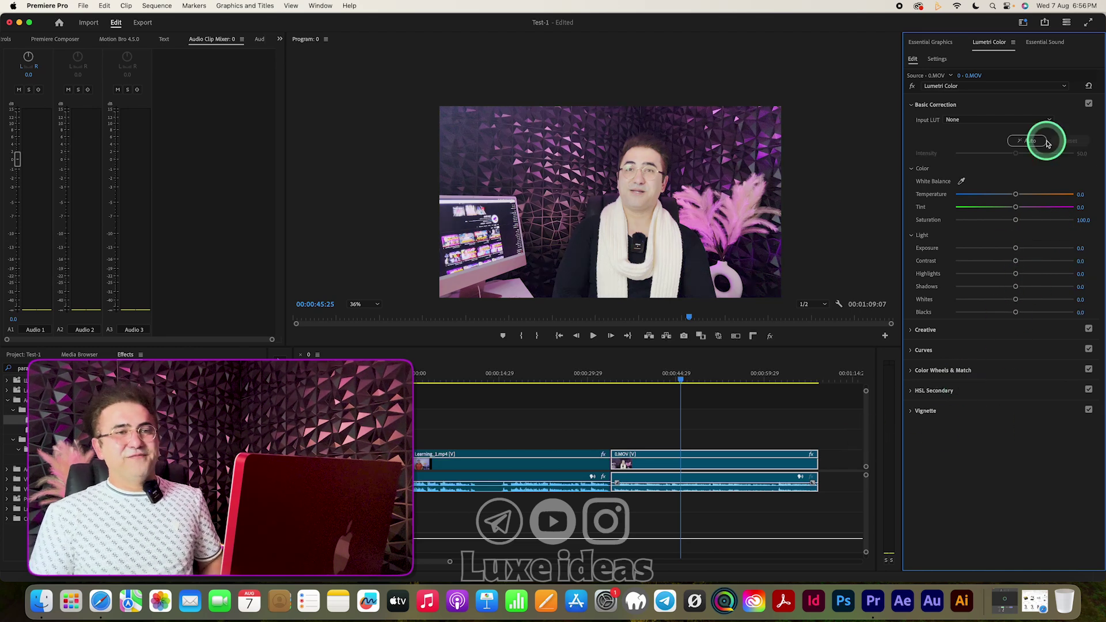
{"action": "left_click", "coordinate": [1021, 143]}
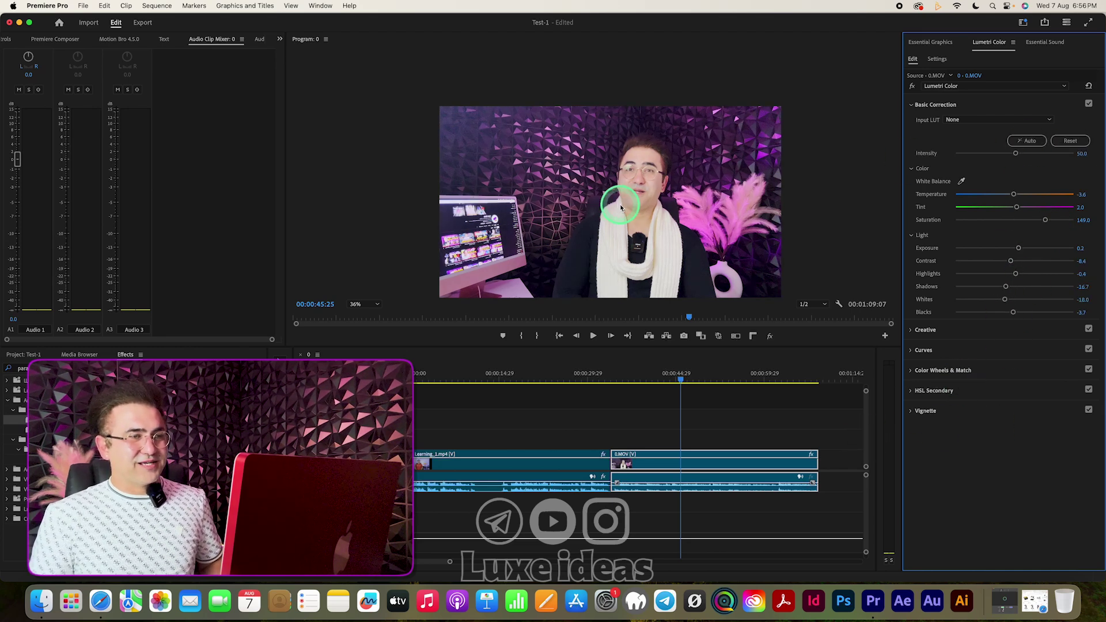
{"action": "key", "text": "super+z"}
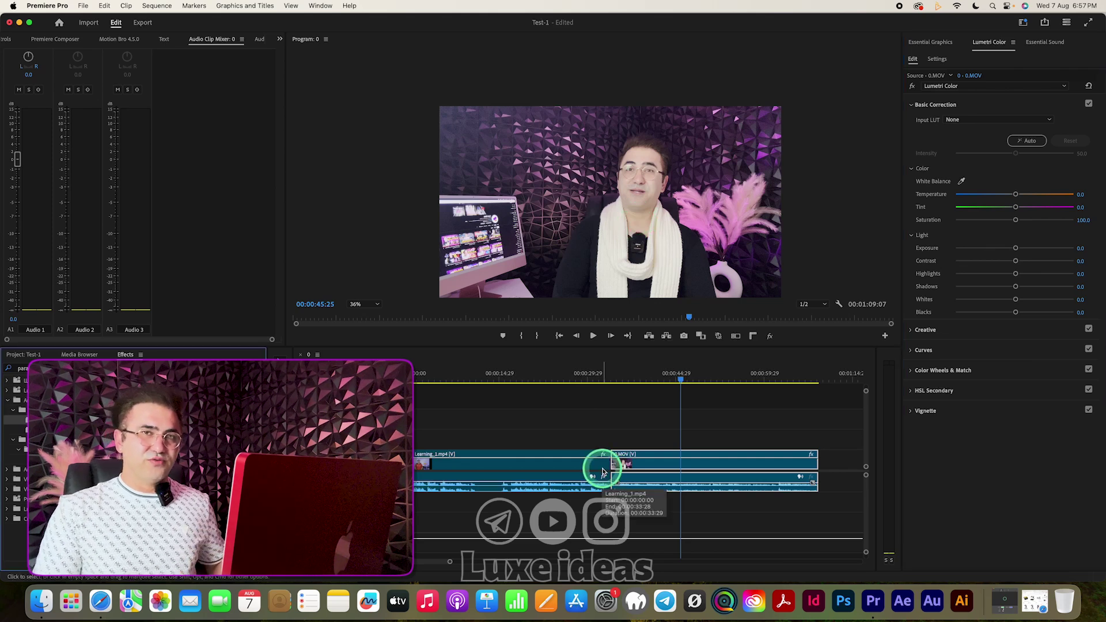
Modify the color settings of the 0.MOV source clip in the project, overriding its media color space with Rec. 2020
{"action": "left_click", "coordinate": [18, 356]}
{"action": "left_click", "coordinate": [42, 424]}
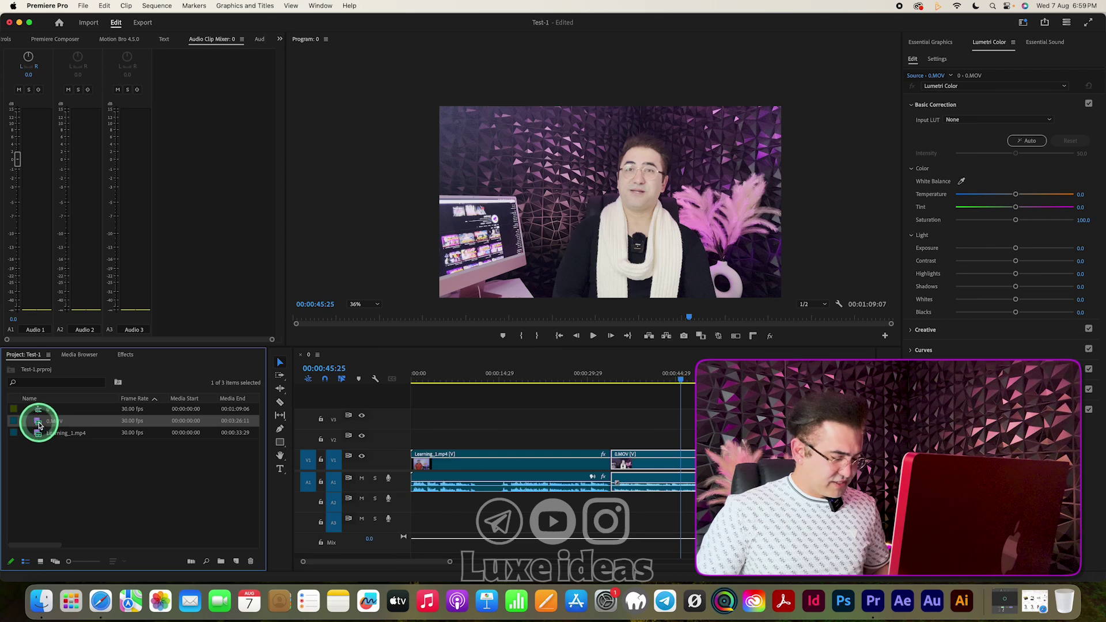
{"action": "right_click", "coordinate": [39, 424]}
{"action": "mouse_move", "coordinate": [63, 542]}
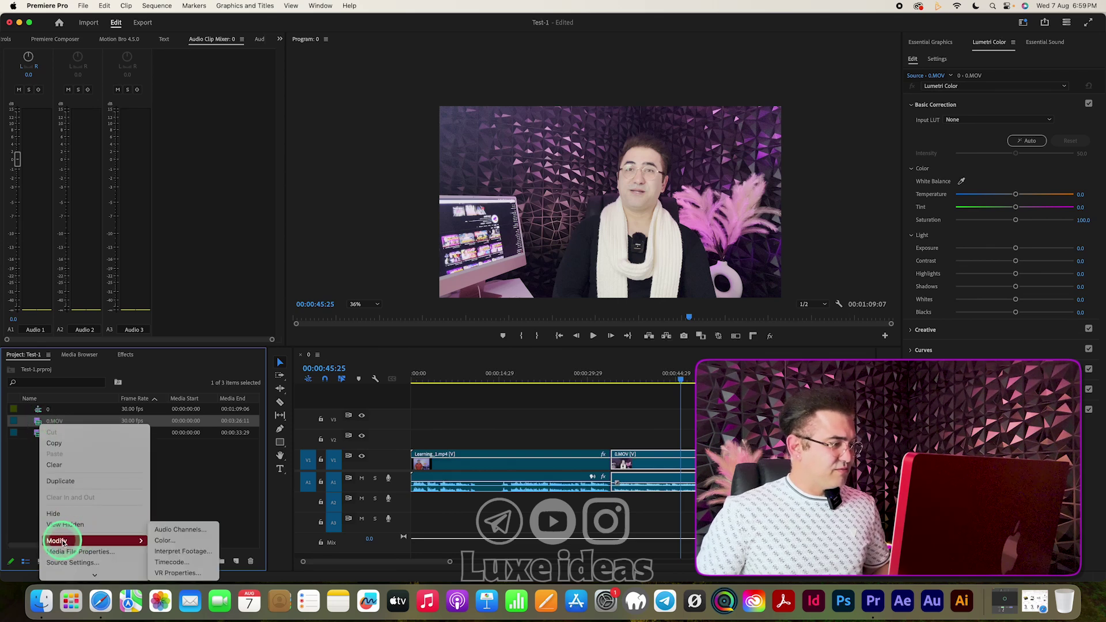
{"action": "left_click", "coordinate": [195, 552]}
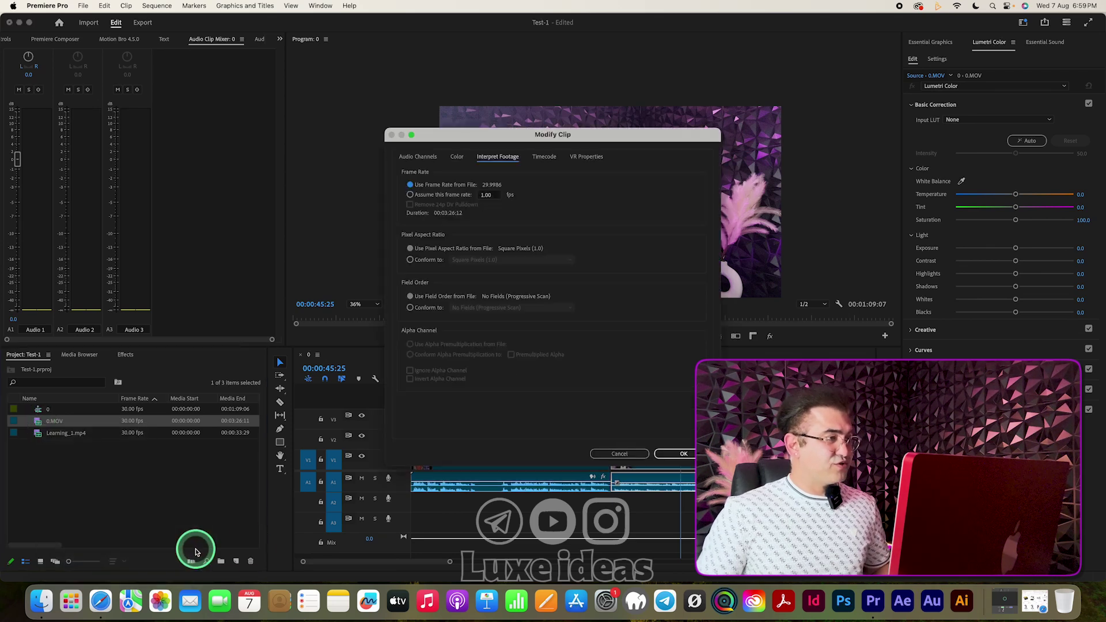
{"action": "left_click", "coordinate": [456, 157]}
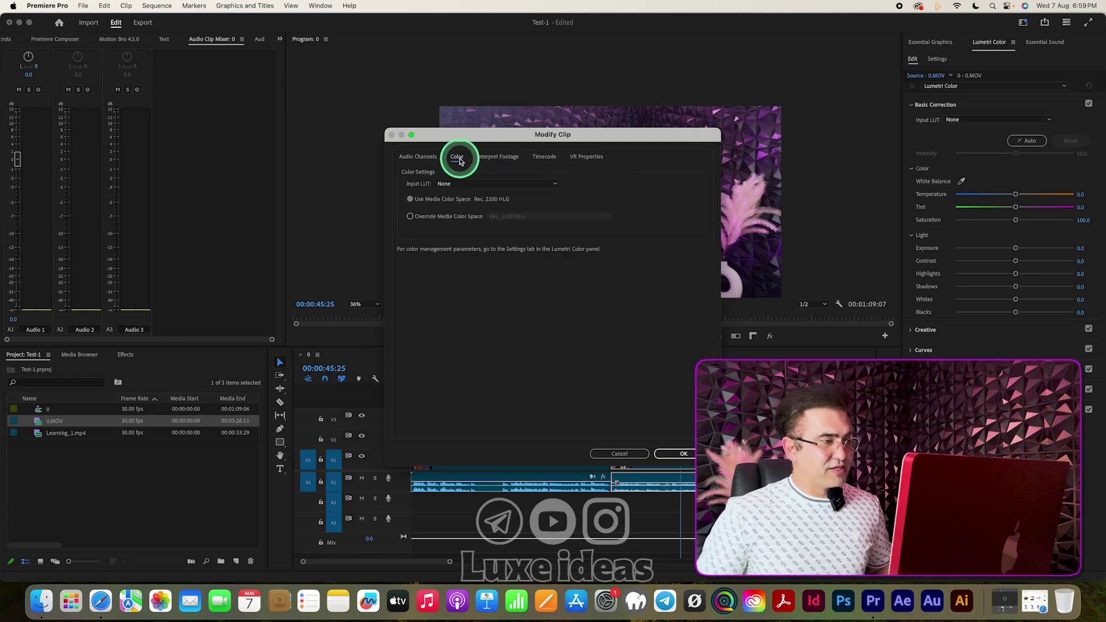
{"action": "left_click", "coordinate": [415, 217]}
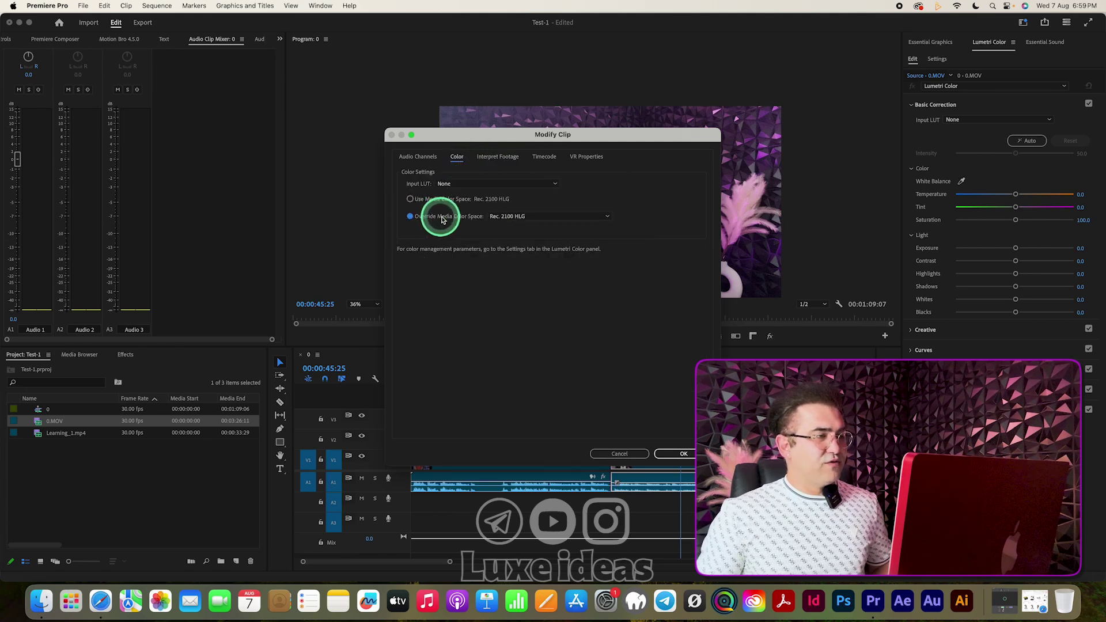
{"action": "left_click", "coordinate": [556, 218]}
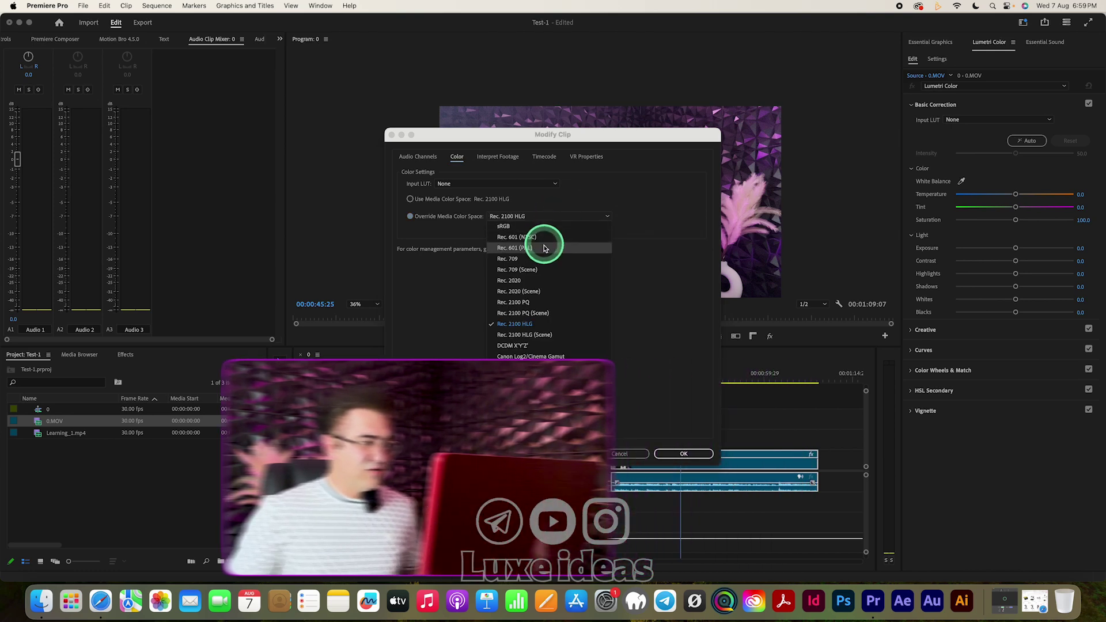
{"action": "left_click", "coordinate": [537, 282]}
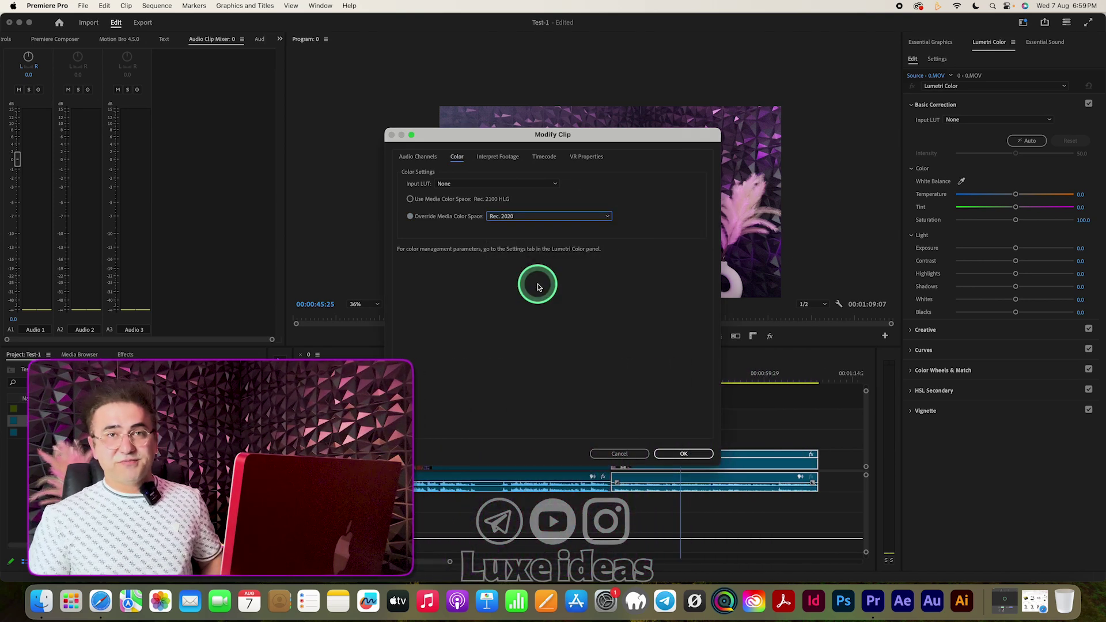
{"action": "left_click", "coordinate": [686, 454]}
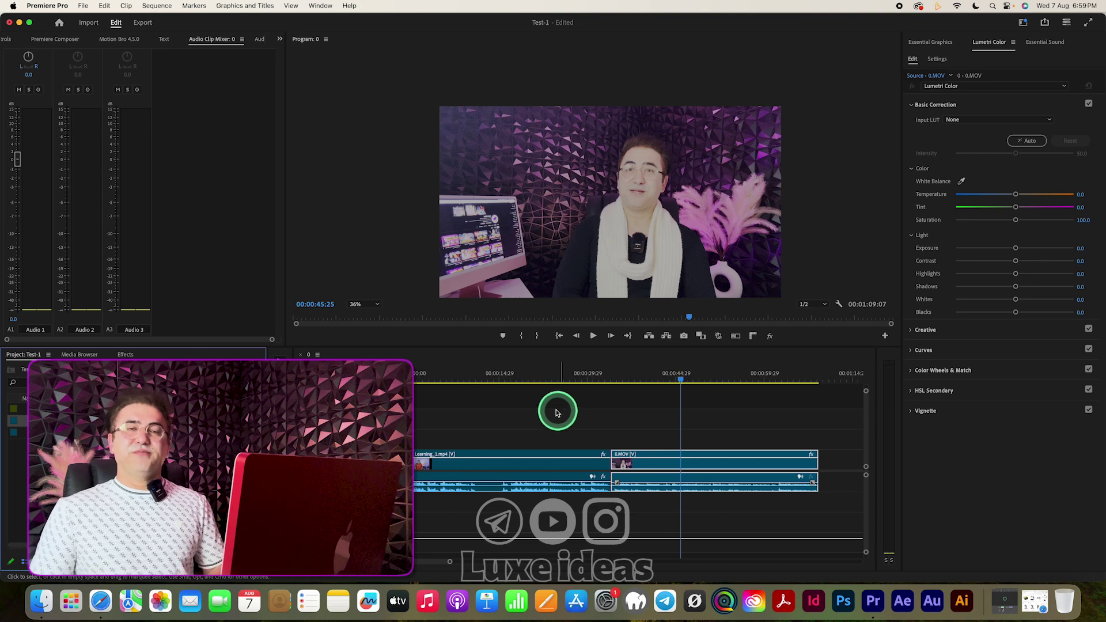
Adjust the light of the 0.MOV clip in Lumetri Color with Highlights at -99.2 and Shadows at 25.0
{"action": "left_click", "coordinate": [308, 294]}
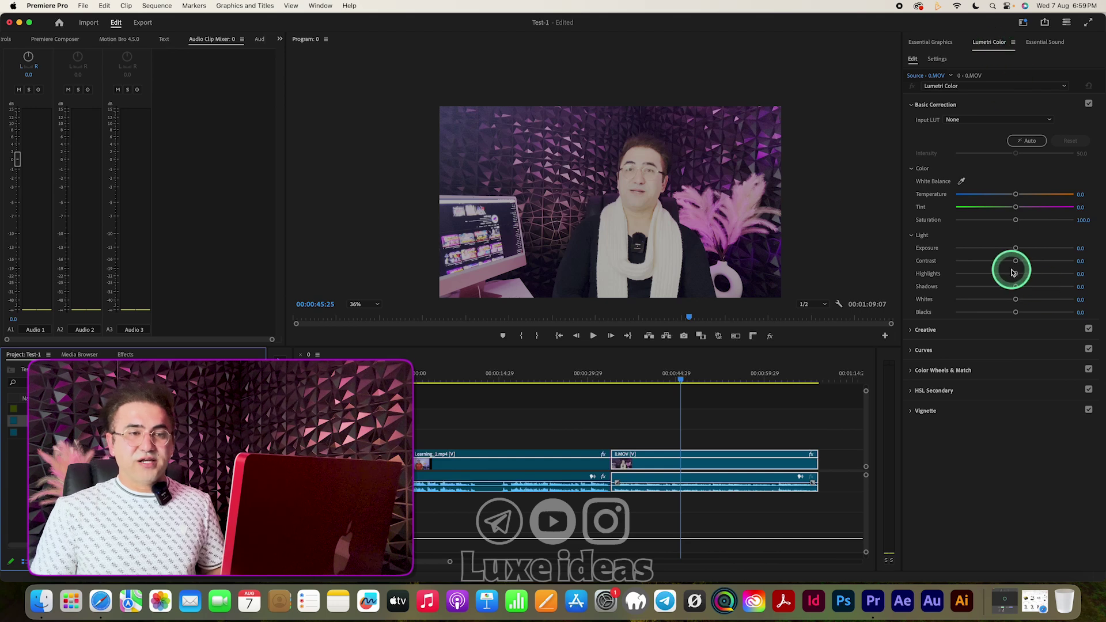
{"action": "mouse_move", "coordinate": [1017, 276]}
{"action": "left_mouse_down"}
{"action": "mouse_move", "coordinate": [954, 275]}
{"action": "mouse_move", "coordinate": [1028, 288]}
{"action": "left_mouse_up"}
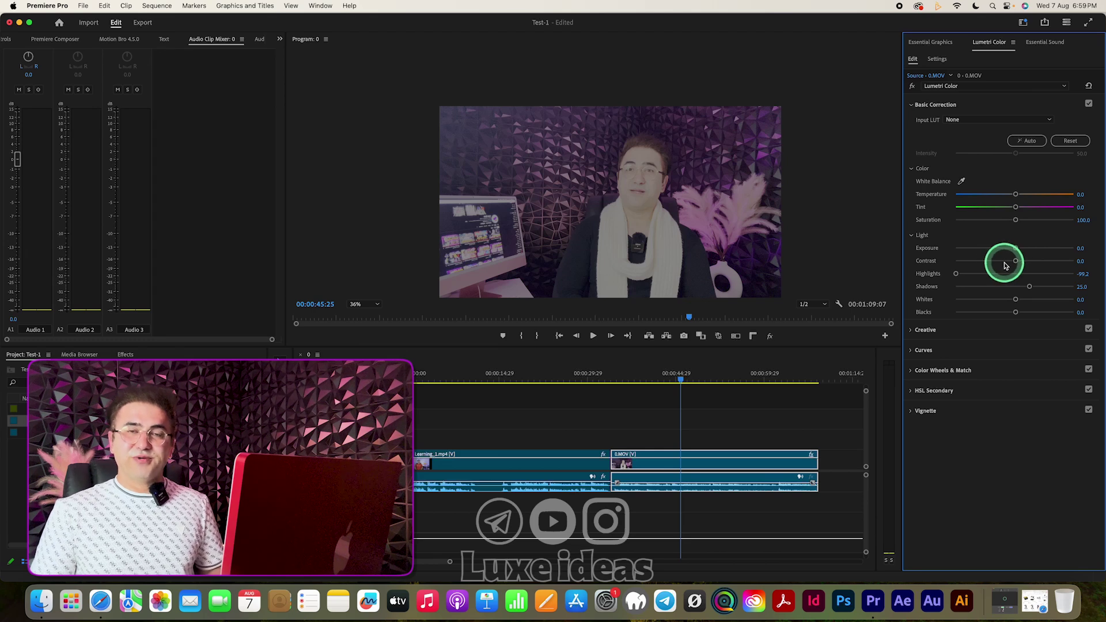
{"action": "key", "text": "super+z"}
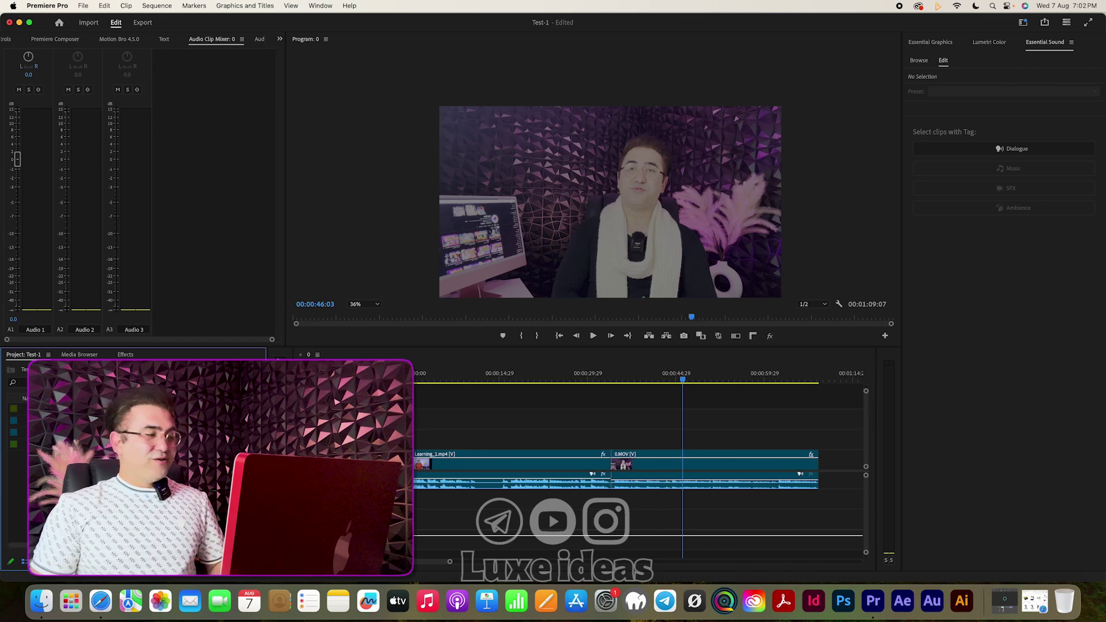
Place the background music under the clips on the second audio track and cut off everything after the end of Learning_1.mp4
{"action": "left_click_drag", "start_coordinate": [17, 443], "coordinate": [415, 499]}
{"action": "left_click", "coordinate": [580, 496]}
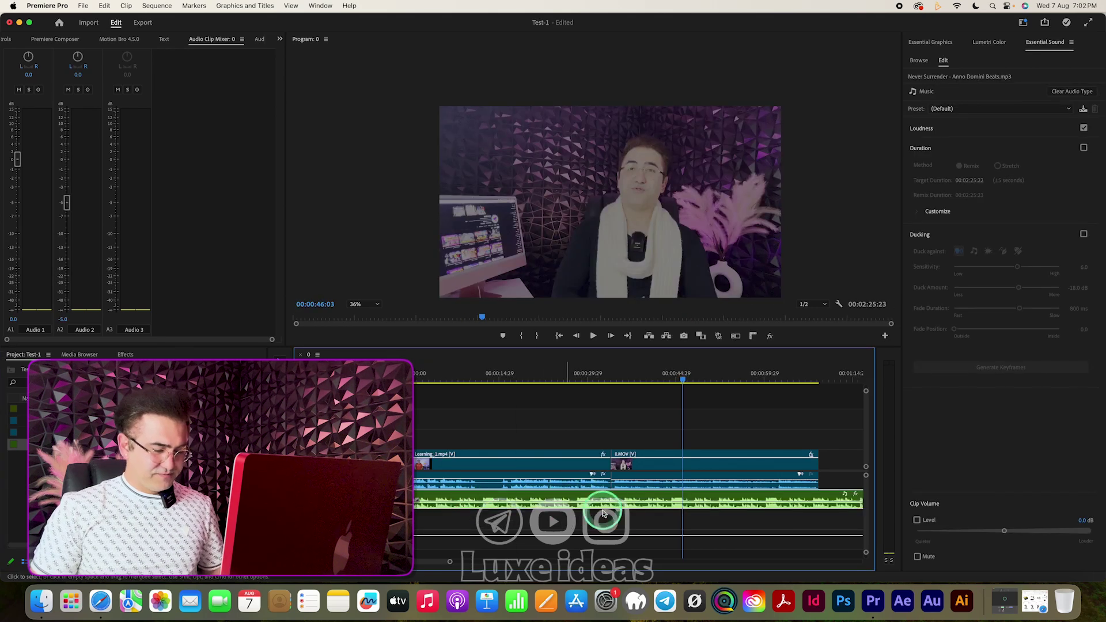
{"action": "key", "text": "c"}
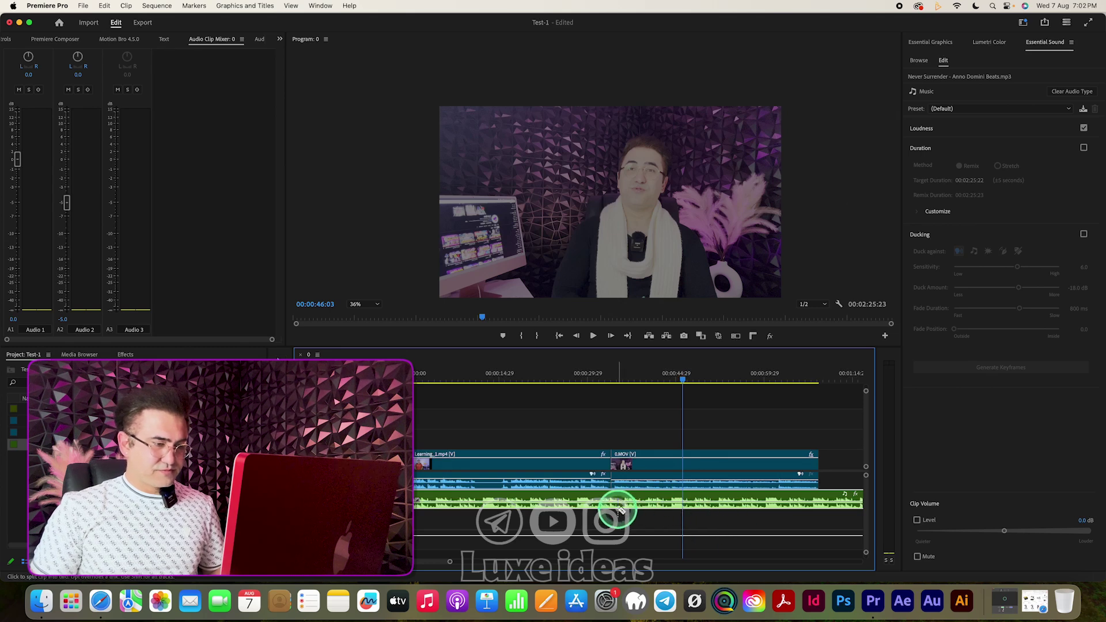
{"action": "left_click", "coordinate": [611, 503]}
{"action": "key", "text": "v"}
{"action": "key", "text": "Delete"}
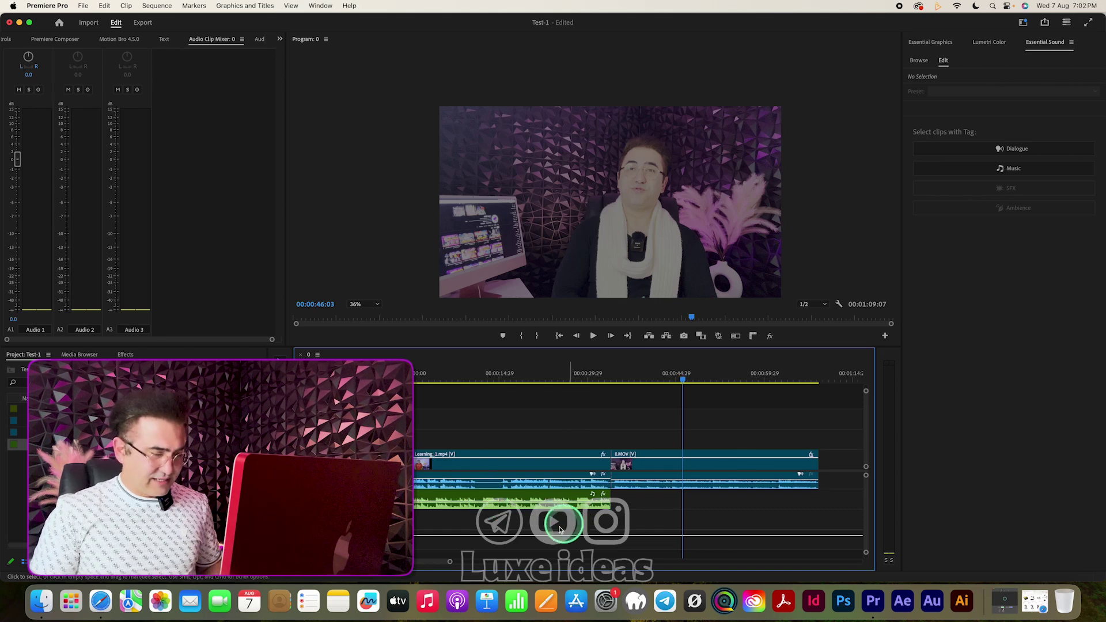
Set the Learning_1.mp4 voice volume to 8 dB, test the music loud against it, and set the music level to -5 dB
{"action": "left_click", "coordinate": [483, 501]}
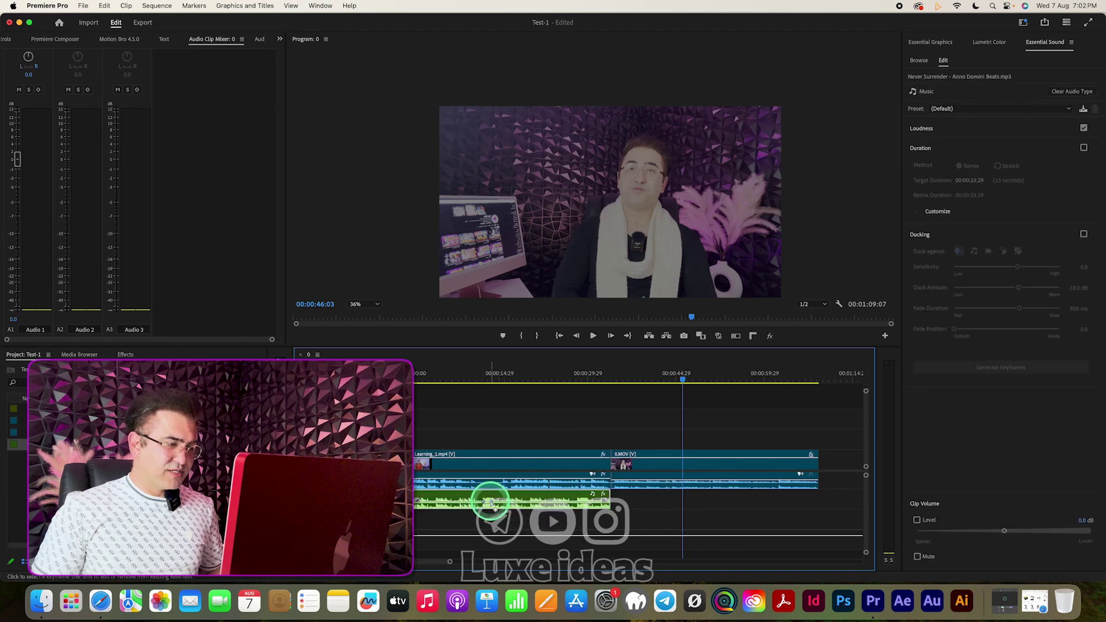
{"action": "left_click_drag", "start_coordinate": [482, 499], "coordinate": [481, 474]}
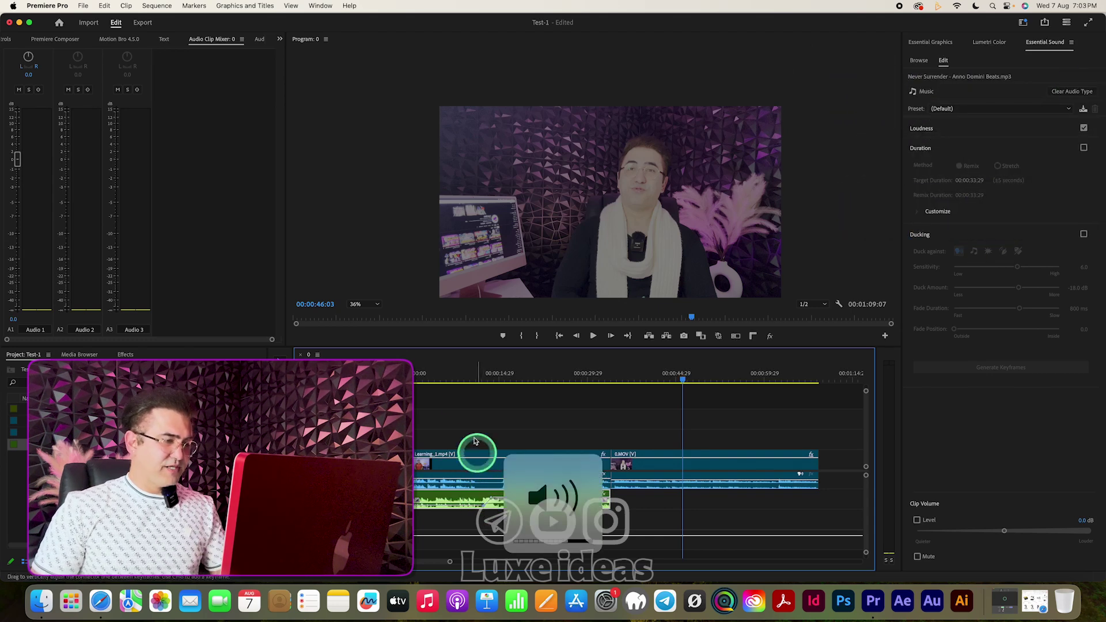
{"action": "left_click", "coordinate": [477, 376]}
{"action": "key", "text": "space"}
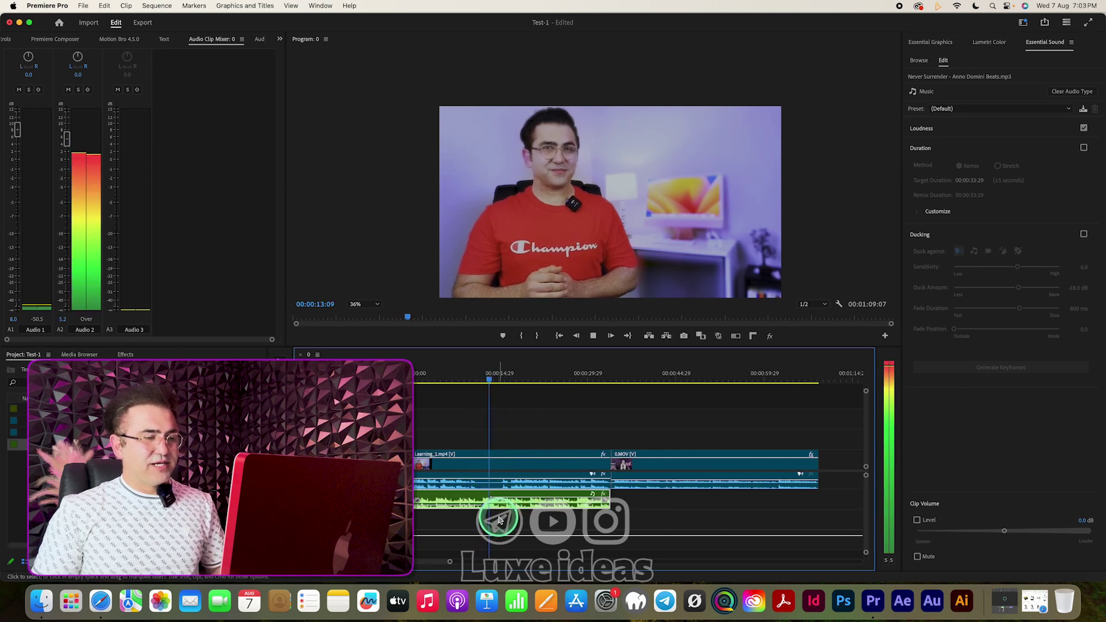
{"action": "key", "text": "space"}
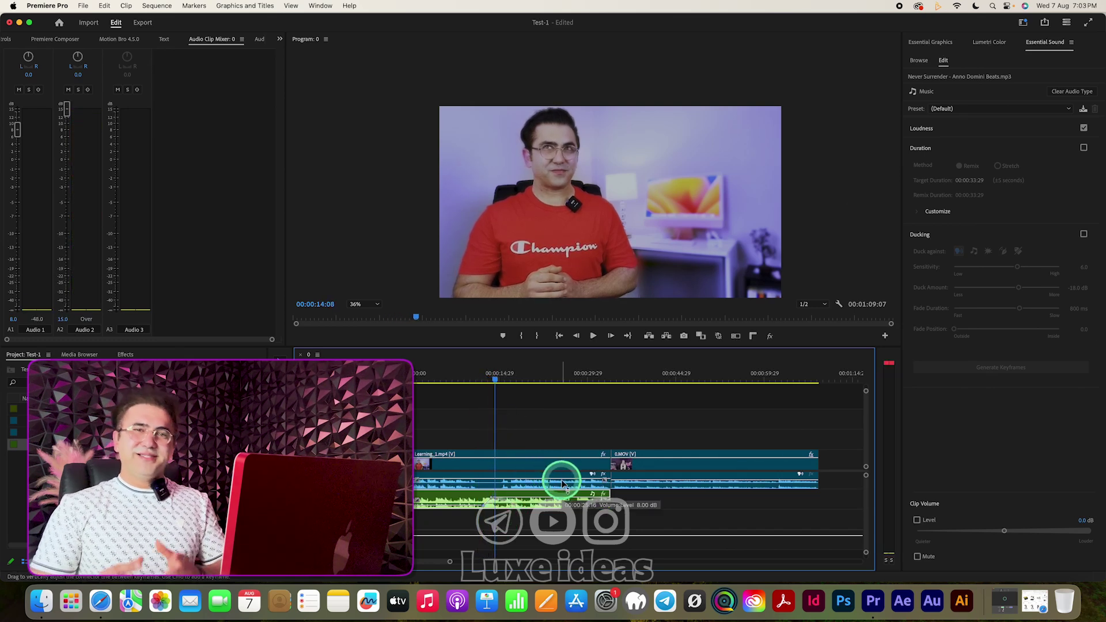
{"action": "left_click_drag", "start_coordinate": [562, 483], "coordinate": [560, 476]}
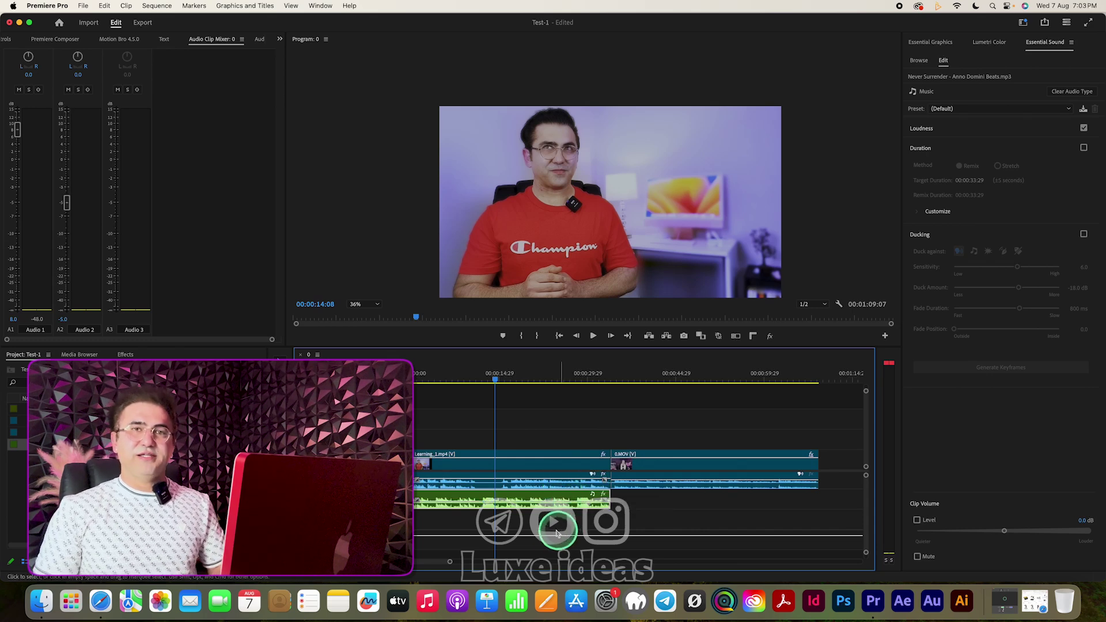
Enable ducking against dialogue for the music clip under Learning_1.mp4, using a -18.0 dB duck amount, and generate its keyframes
{"action": "left_click_drag", "start_coordinate": [497, 382], "coordinate": [476, 387]}
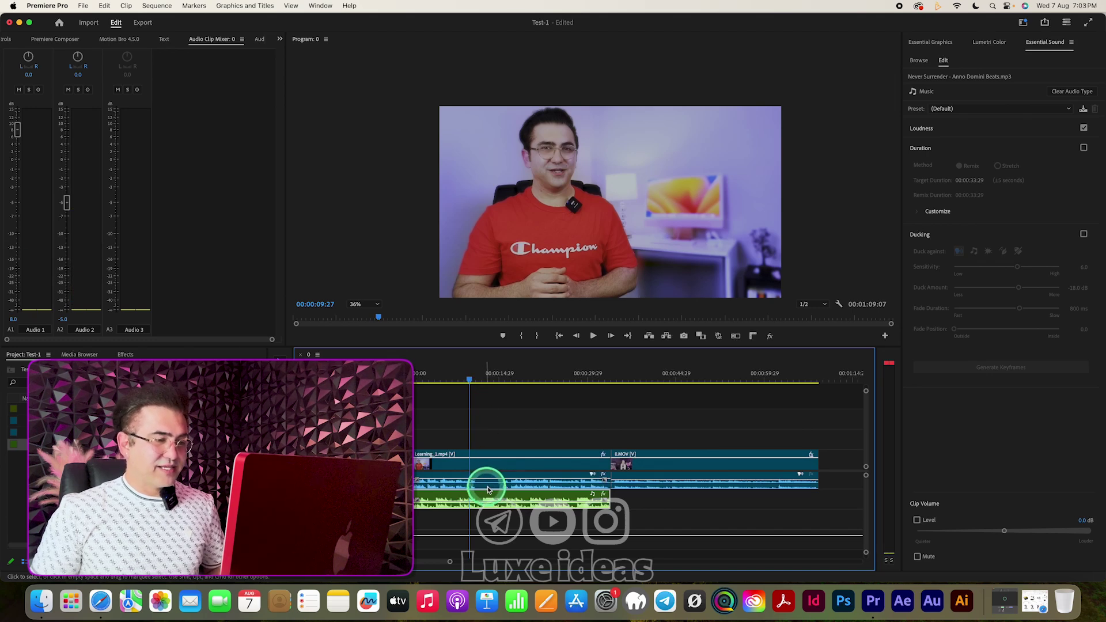
{"action": "left_click", "coordinate": [473, 396]}
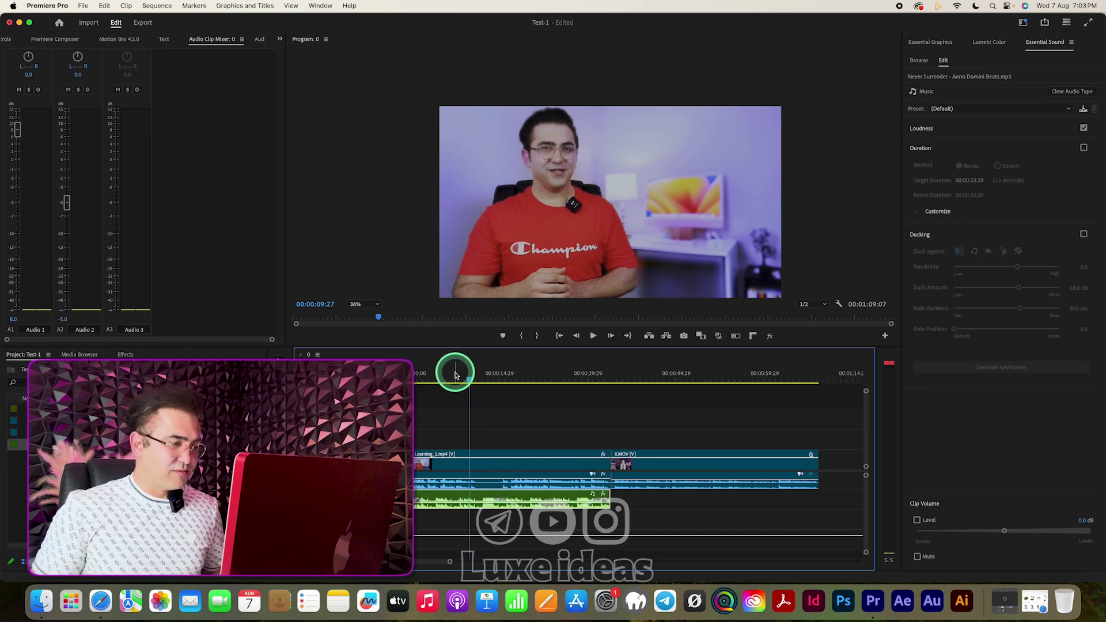
{"action": "left_click", "coordinate": [459, 376]}
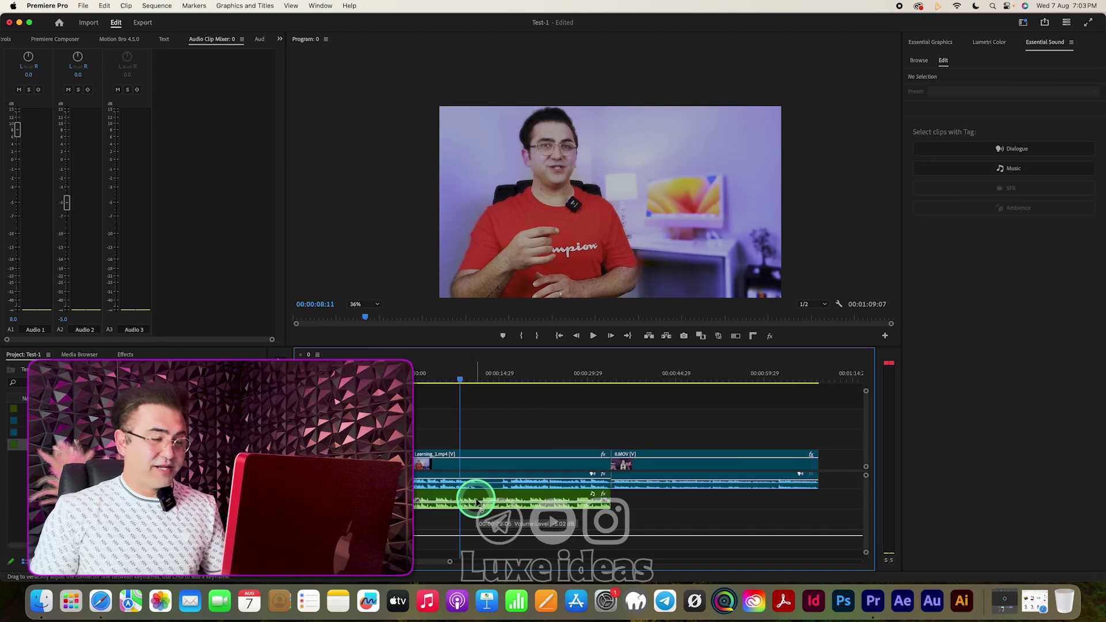
{"action": "left_click", "coordinate": [522, 497]}
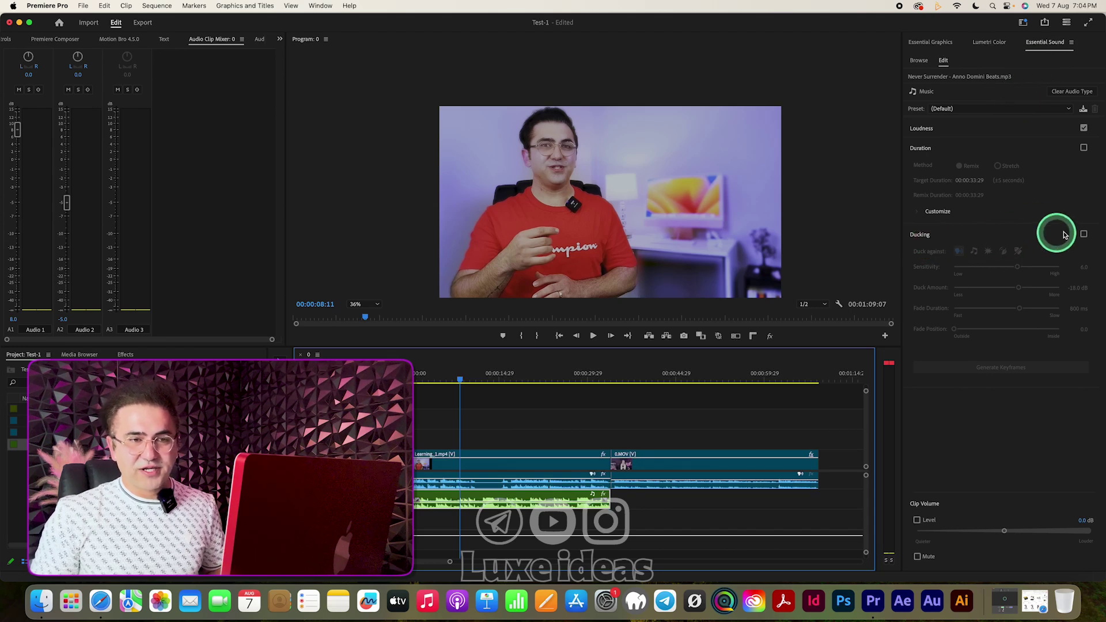
{"action": "left_click", "coordinate": [1084, 234]}
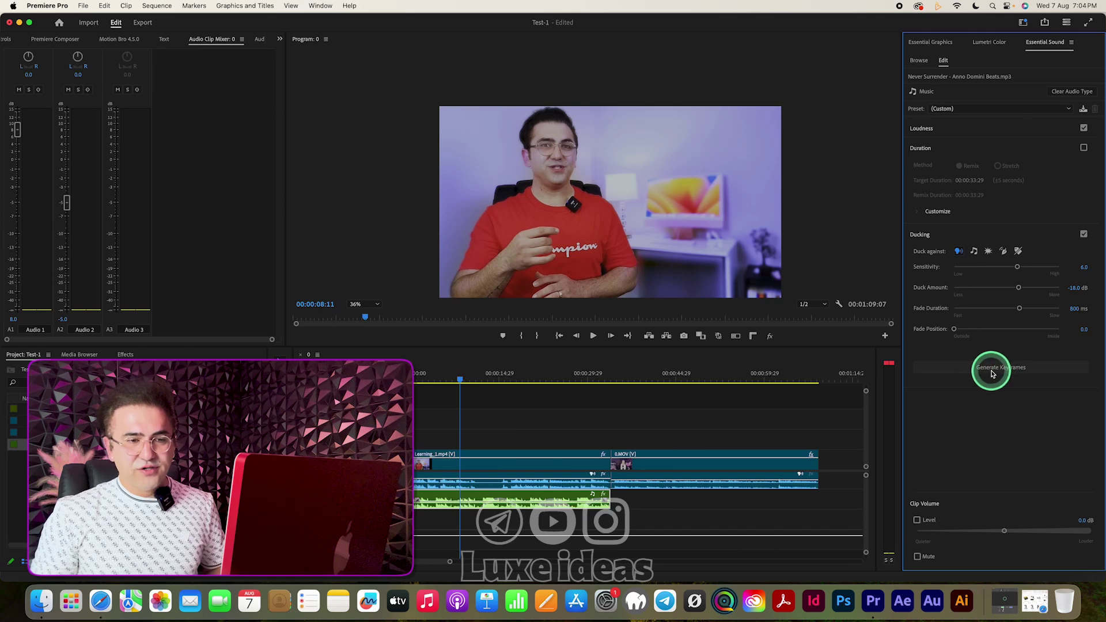
{"action": "left_click", "coordinate": [1021, 372]}
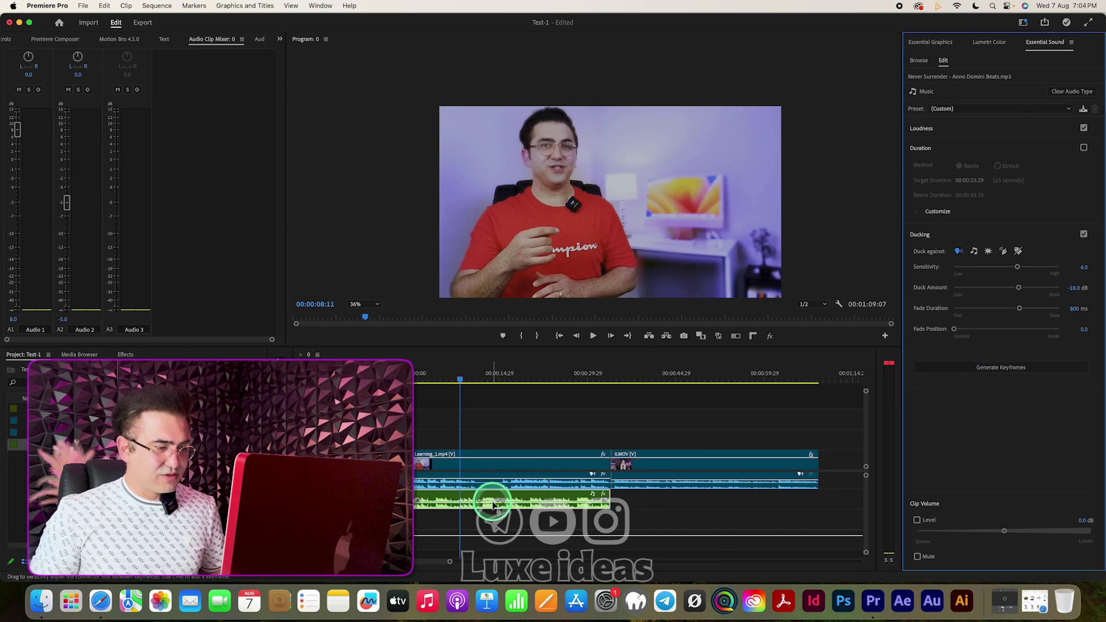
Play the sequence from about 00:00:09:24 to hear the ducked music against the voice
{"action": "left_click", "coordinate": [684, 499]}
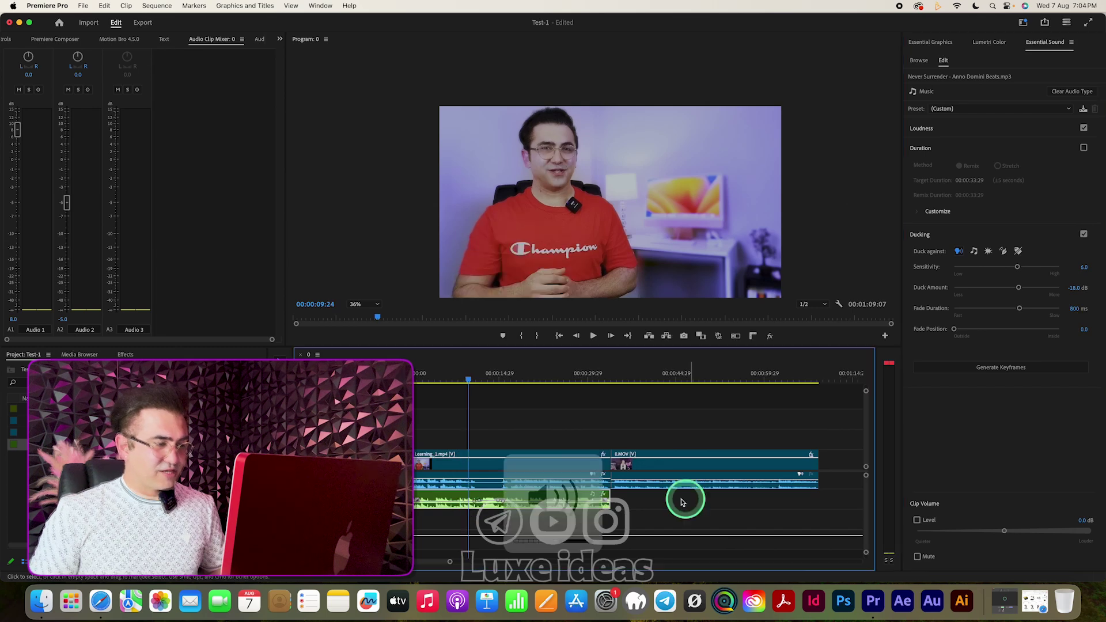
{"action": "key", "text": "space"}
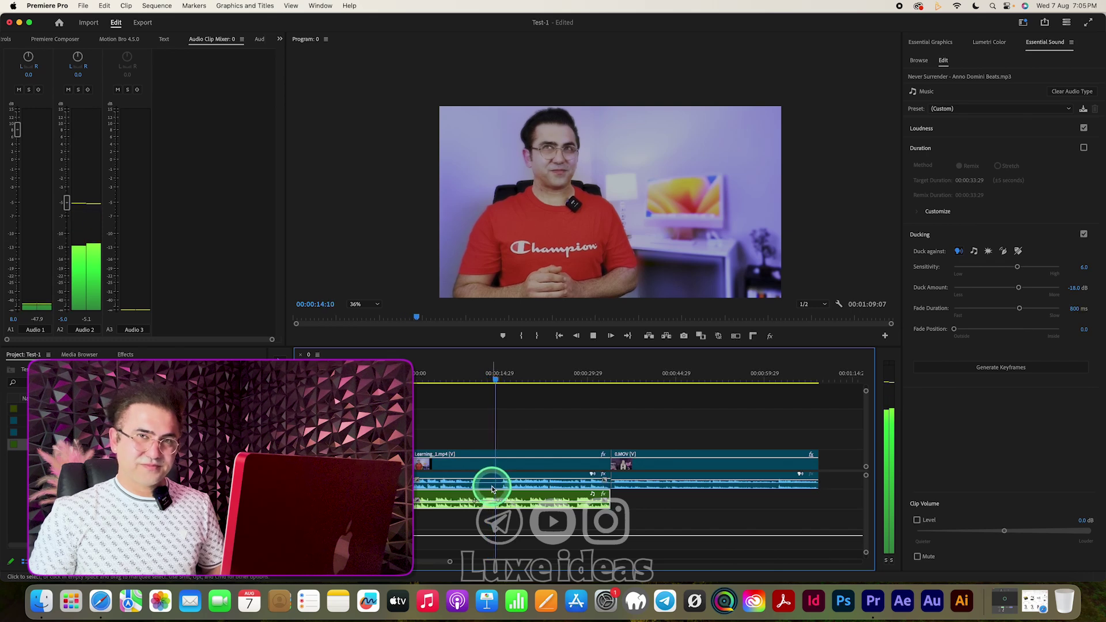
{"action": "key", "text": "space"}
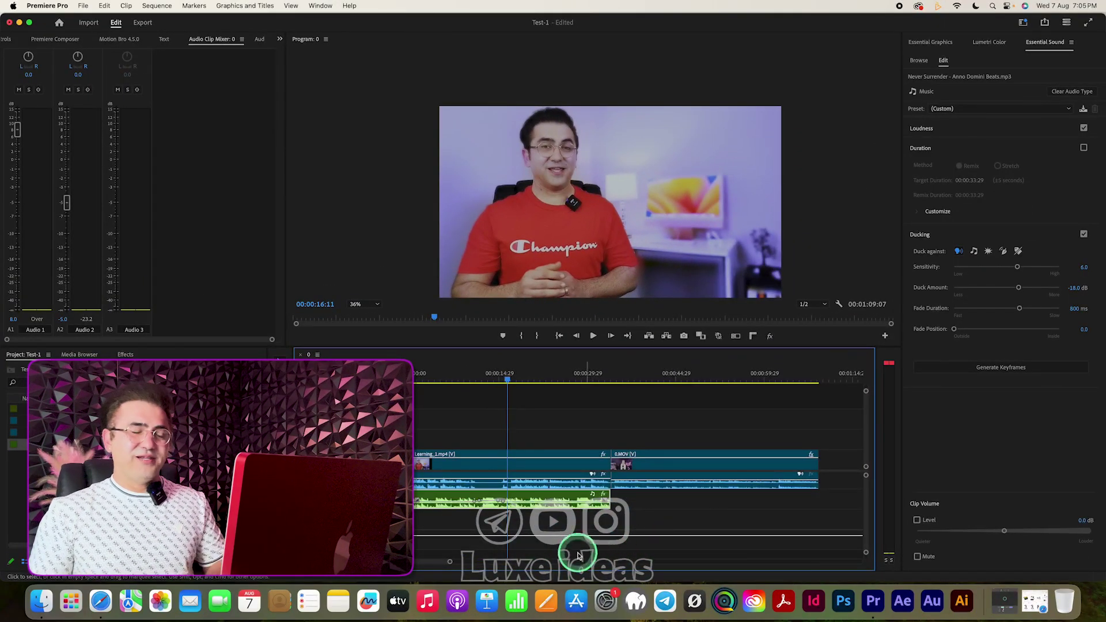
Add the same music again from the start of the 0.MOV clip, split it beyond the video's end at about 00:01:39:15, and delete the remainder
{"action": "left_click_drag", "start_coordinate": [33, 444], "coordinate": [628, 506]}
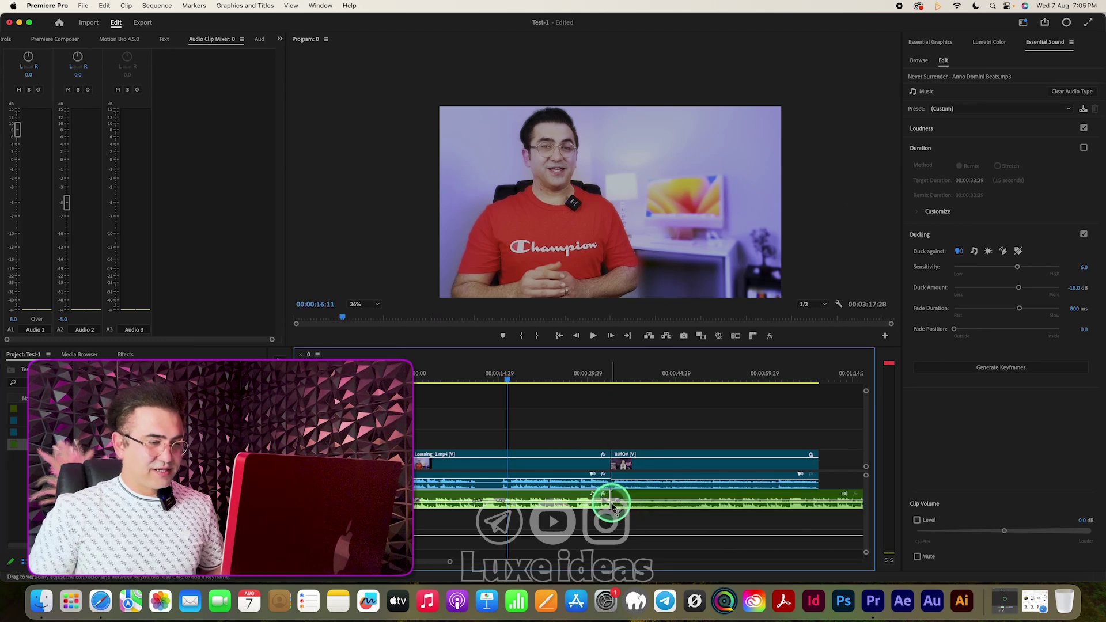
{"action": "left_click_drag", "start_coordinate": [610, 505], "coordinate": [712, 500]}
{"action": "scroll", "coordinate": [727, 526], "scroll_direction": "right", "scroll_amount": 3}
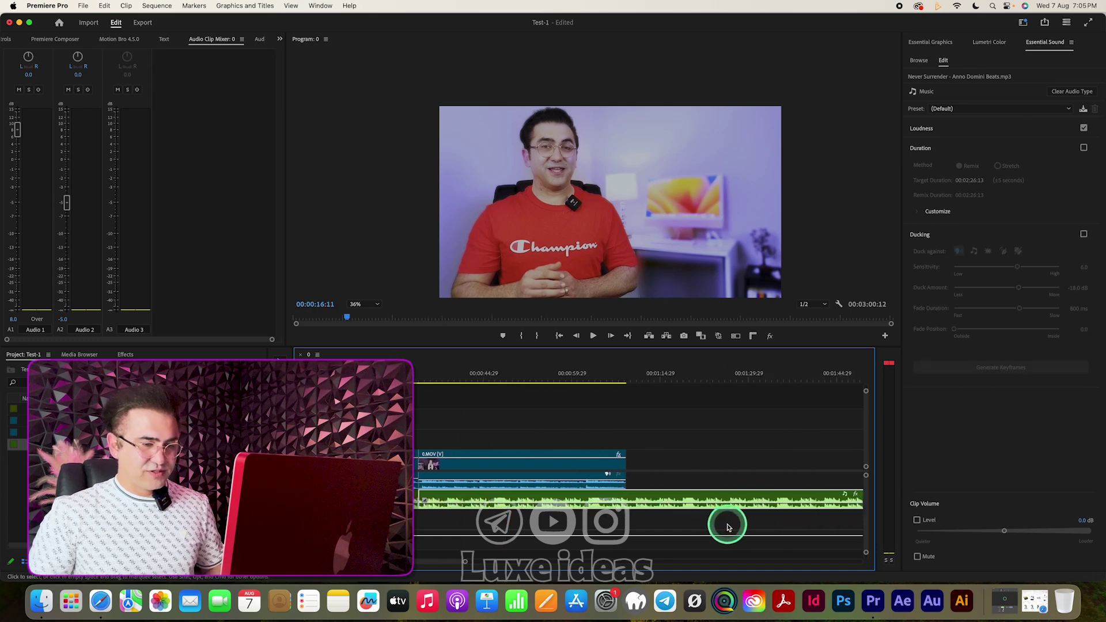
{"action": "key", "text": "c"}
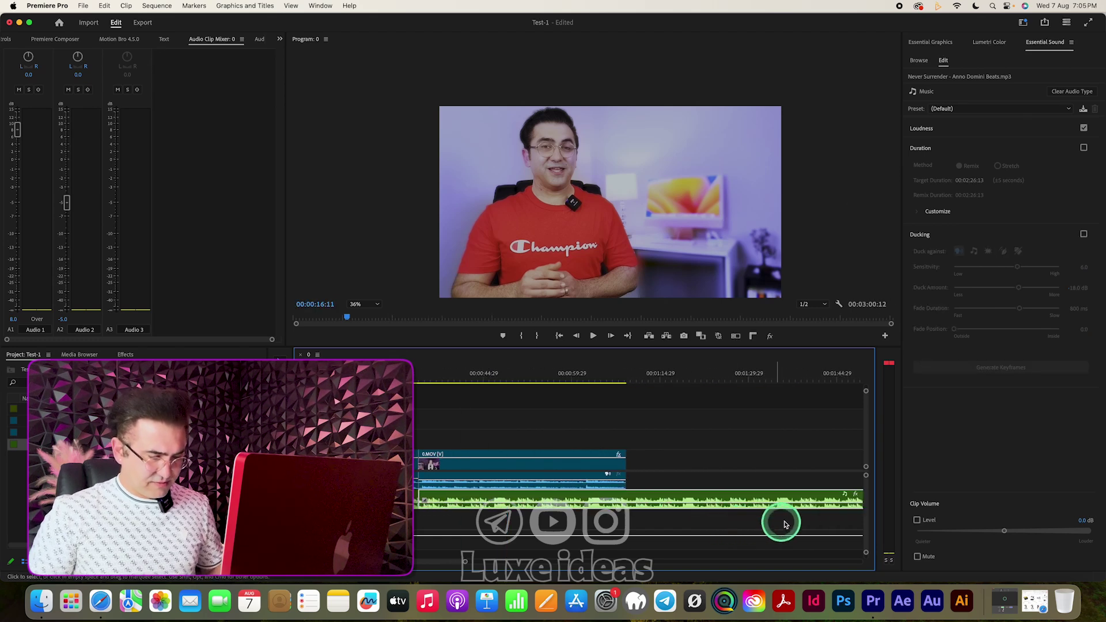
{"action": "left_click", "coordinate": [805, 500]}
{"action": "key", "text": "v"}
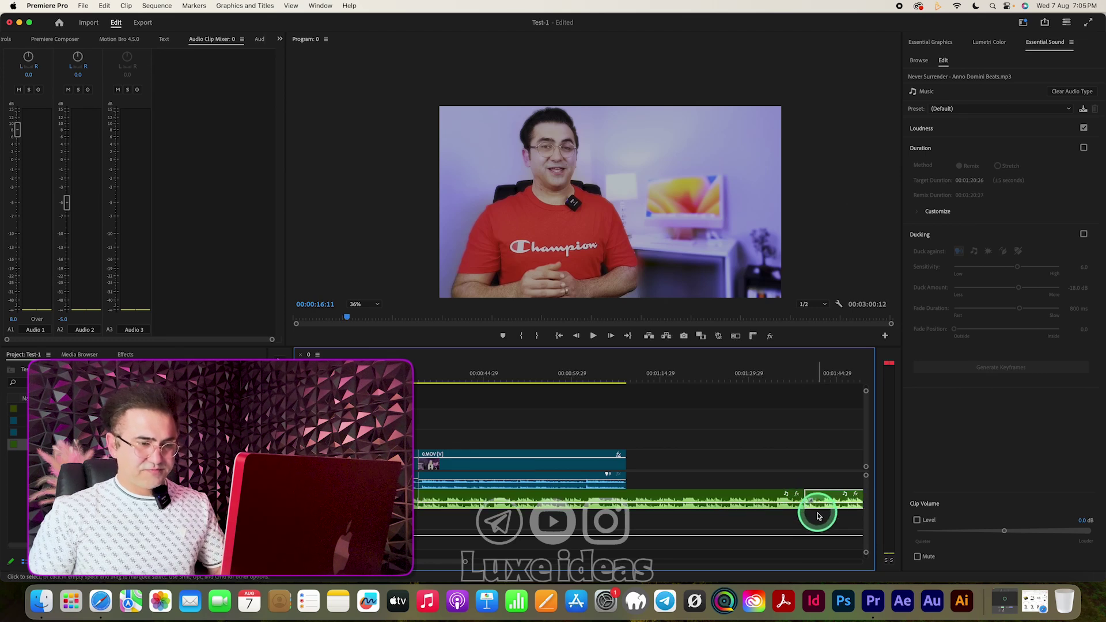
{"action": "key", "text": "Delete"}
{"action": "key", "text": "backslash"}
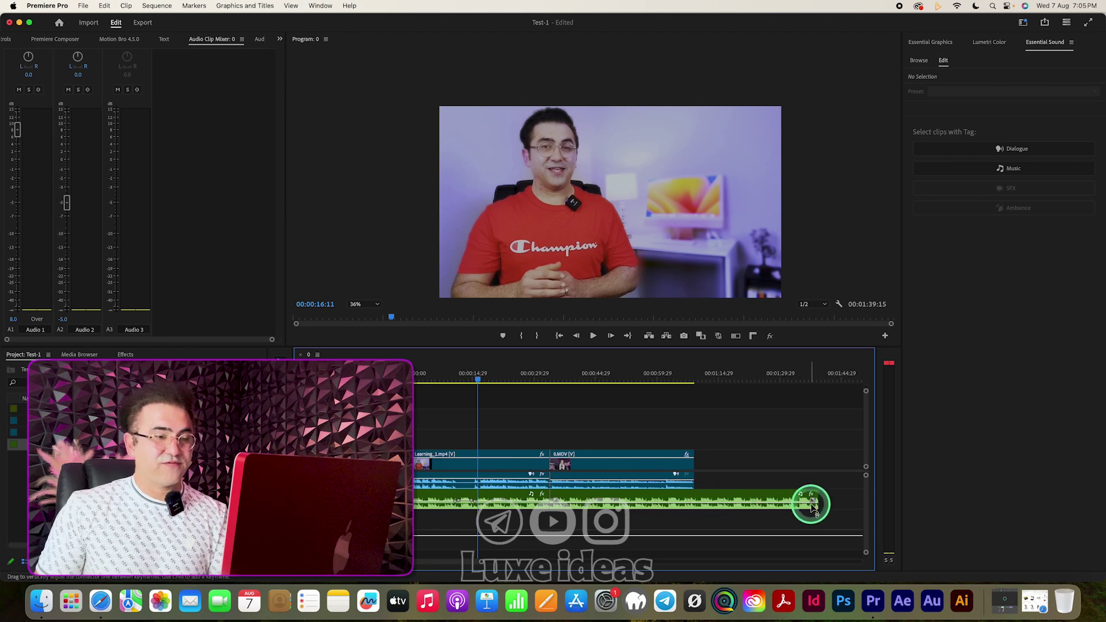
Rate-stretch the second music clip so that it finishes together with the 0.MOV clip
{"action": "mouse_move", "coordinate": [791, 506]}
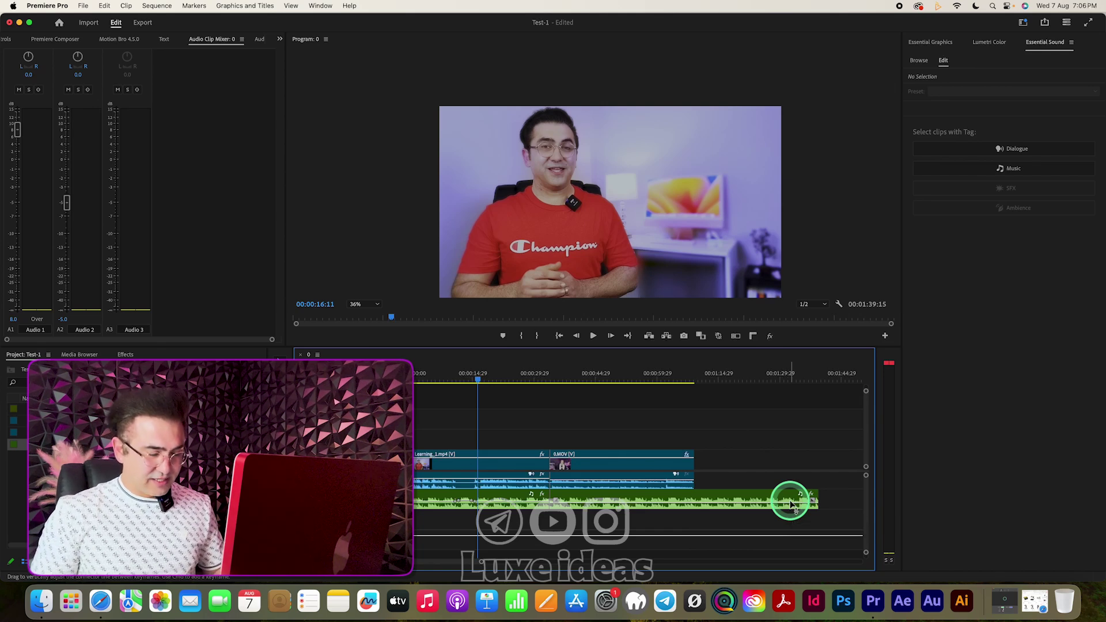
{"action": "key", "text": "r"}
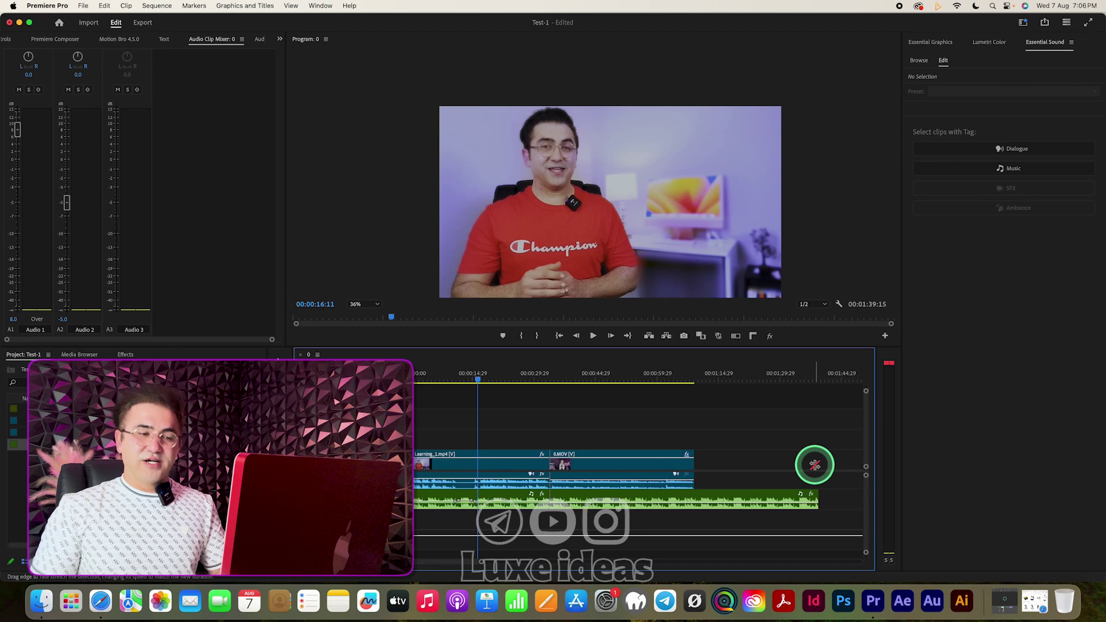
{"action": "key", "text": "v"}
{"action": "left_click", "coordinate": [766, 496]}
{"action": "key", "text": "r"}
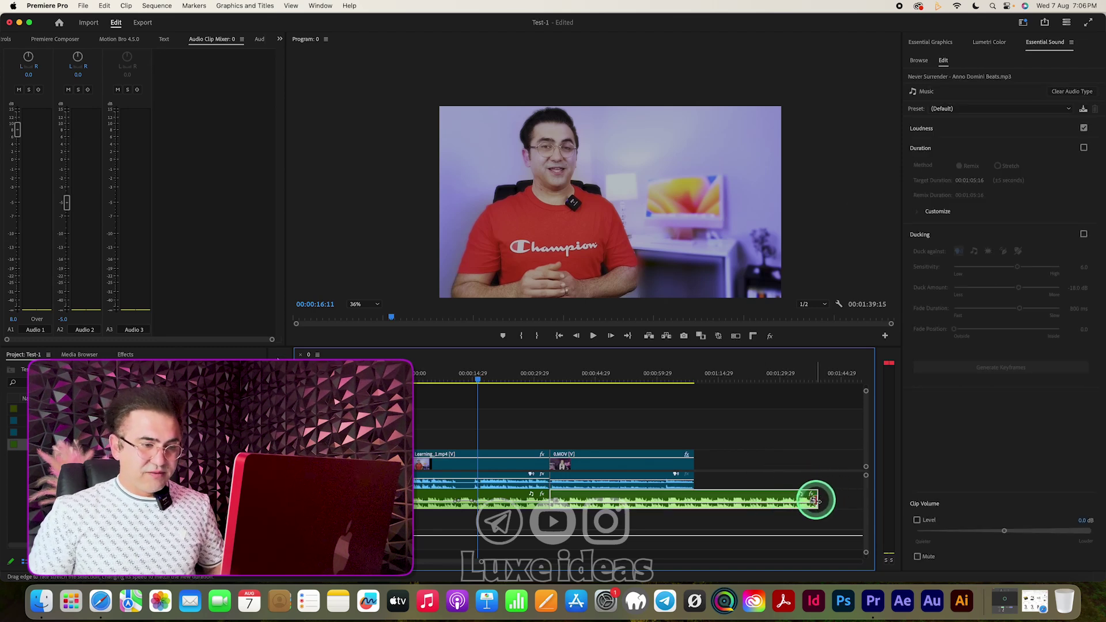
{"action": "left_click_drag", "start_coordinate": [814, 499], "coordinate": [694, 500]}
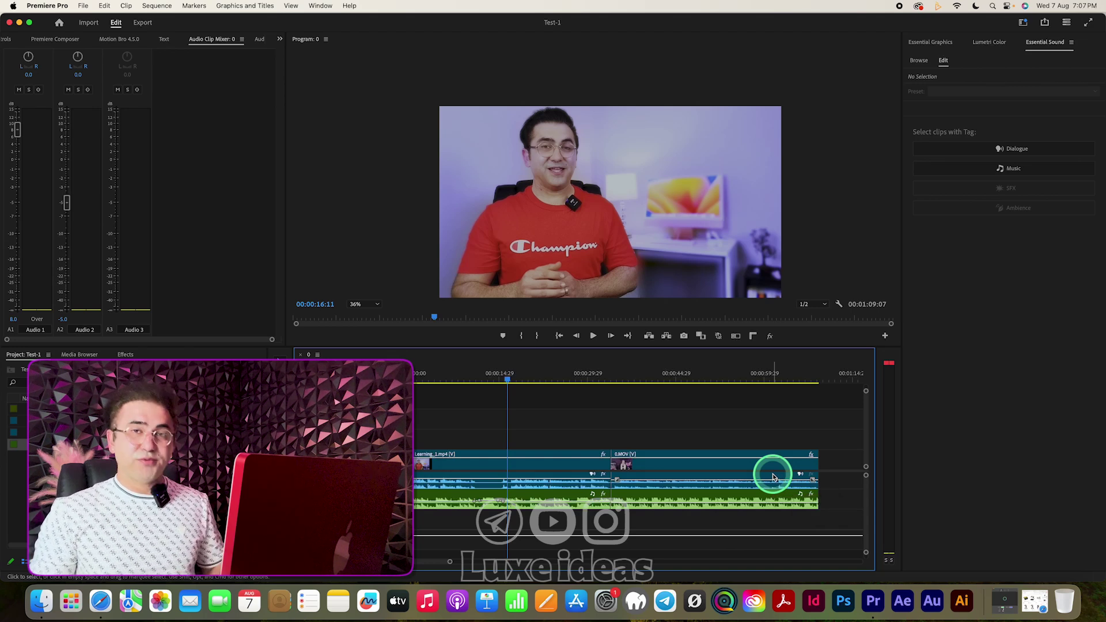
Try duplicating the Learning_1.mp4 video onto the track above it, and undo the copy
{"action": "left_click", "coordinate": [533, 464]}
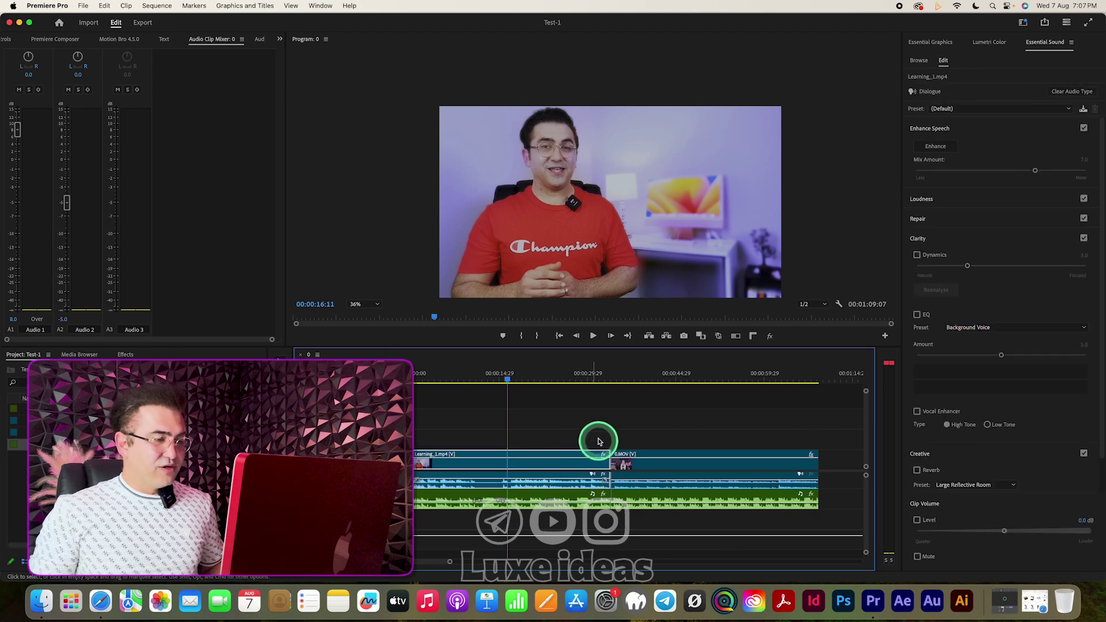
{"action": "left_click_drag", "start_coordinate": [547, 464], "coordinate": [548, 441]}
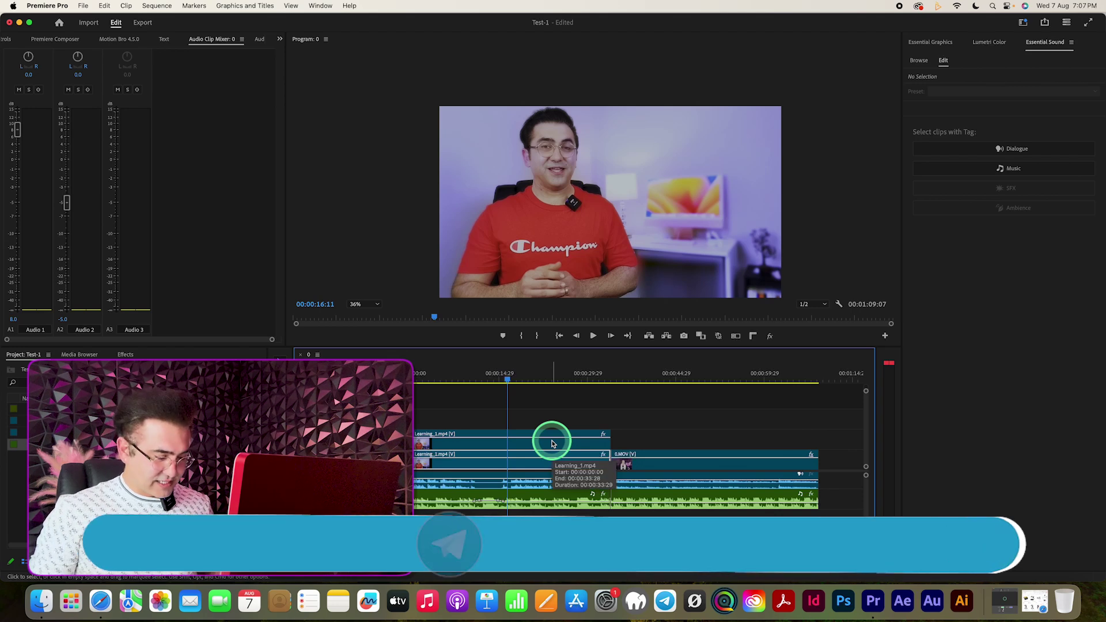
{"action": "key", "text": "super+z"}
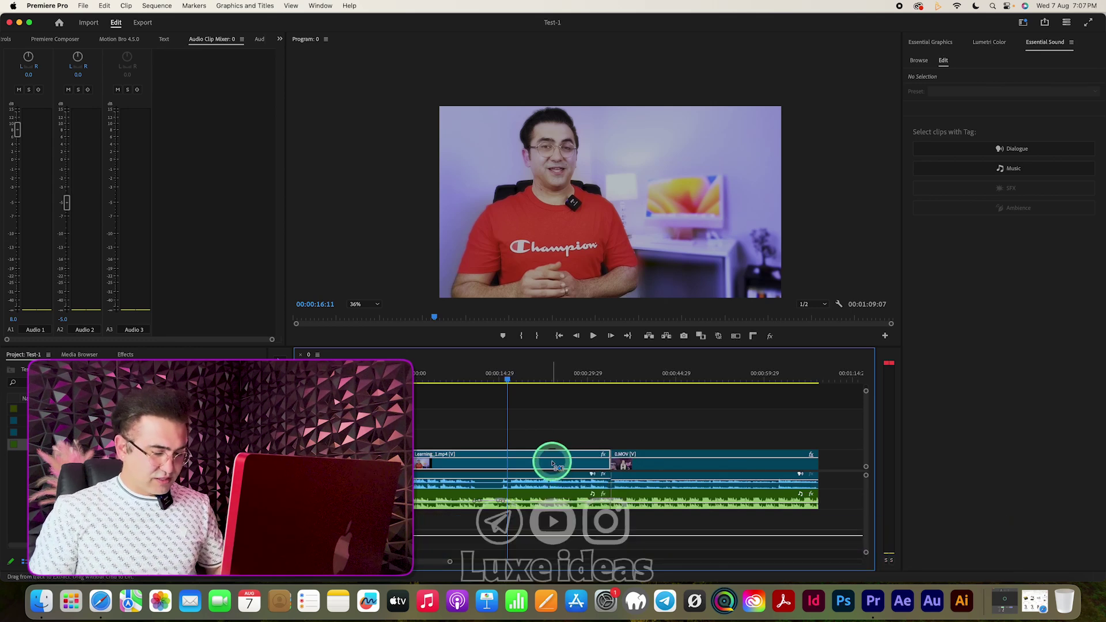
Reverse the Learning_1.mp4 video clip at 100% speed and play a short part of the result
{"action": "key", "text": "super+r"}
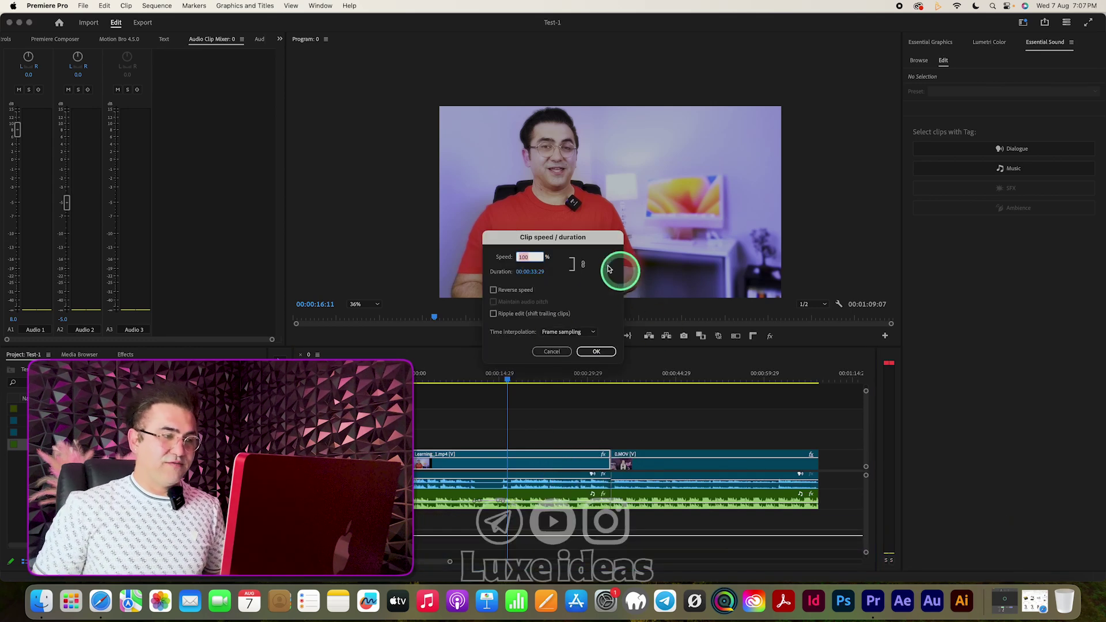
{"action": "left_click", "coordinate": [533, 355]}
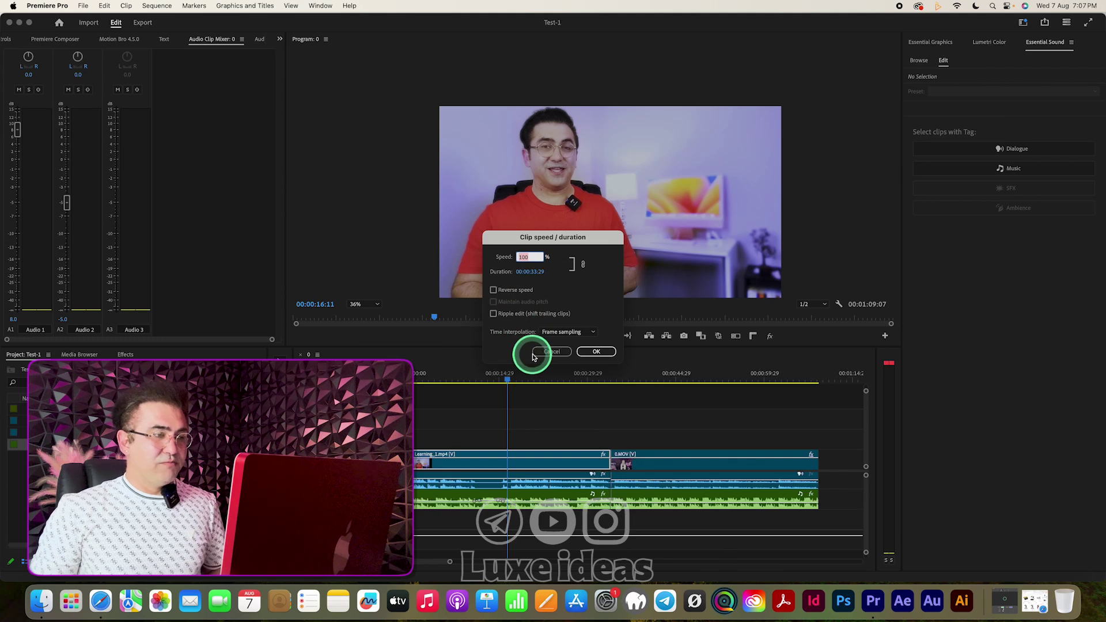
{"action": "left_click", "coordinate": [493, 290]}
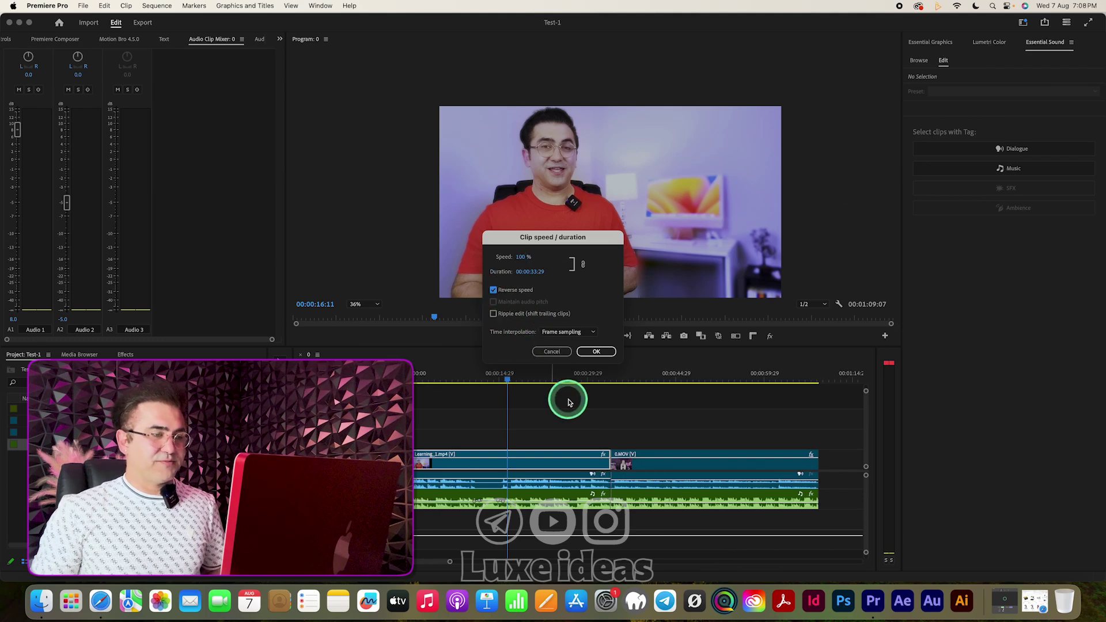
{"action": "left_click", "coordinate": [596, 351]}
{"action": "key", "text": "space"}
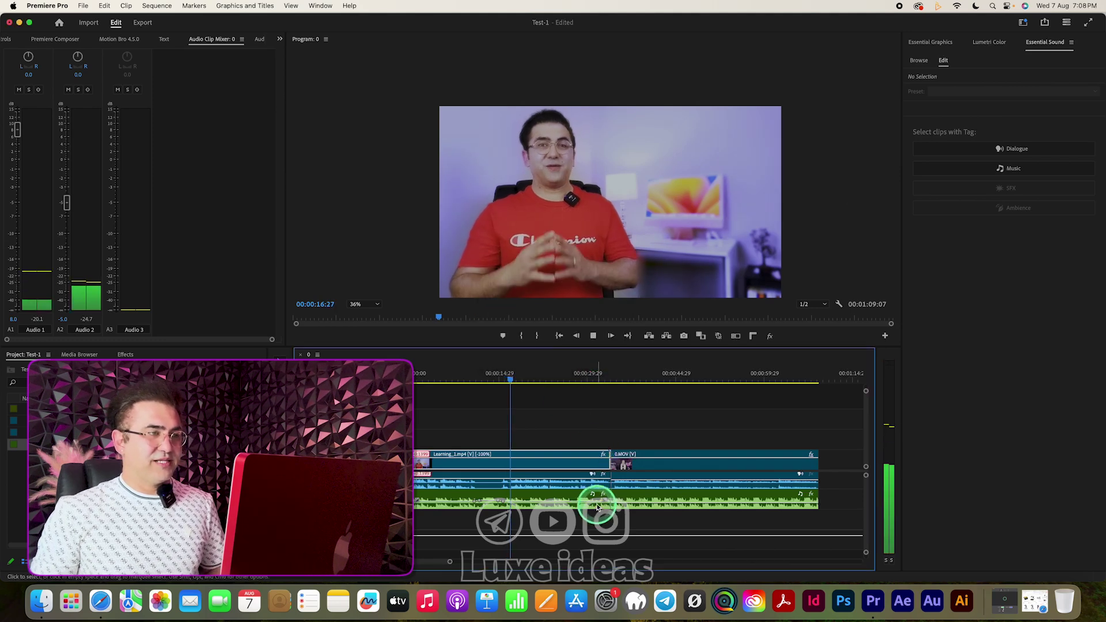
{"action": "key", "text": "space"}
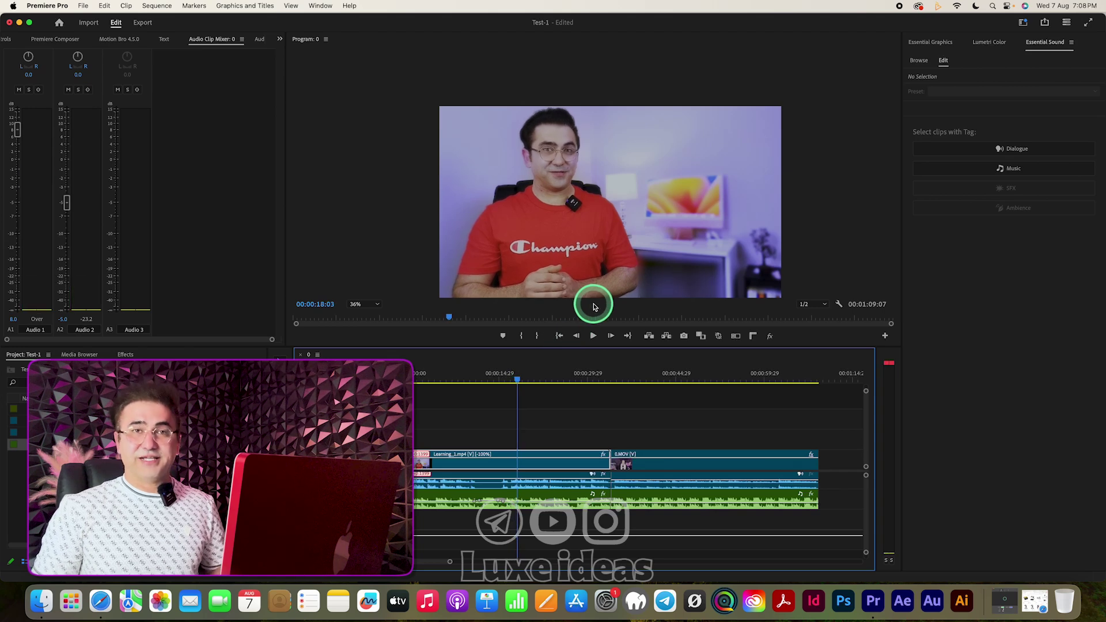